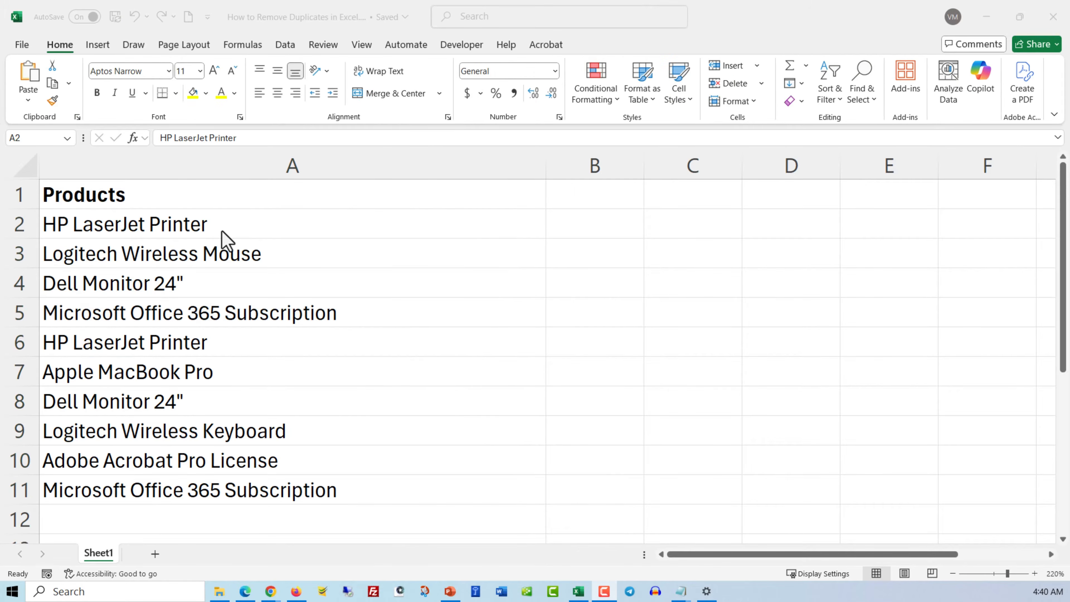
# Step: Apply the Duplicate Values conditional formatting rule to the product list in A2:A11
pyautogui.hotkey('ctrl', 'shift', 'Down')
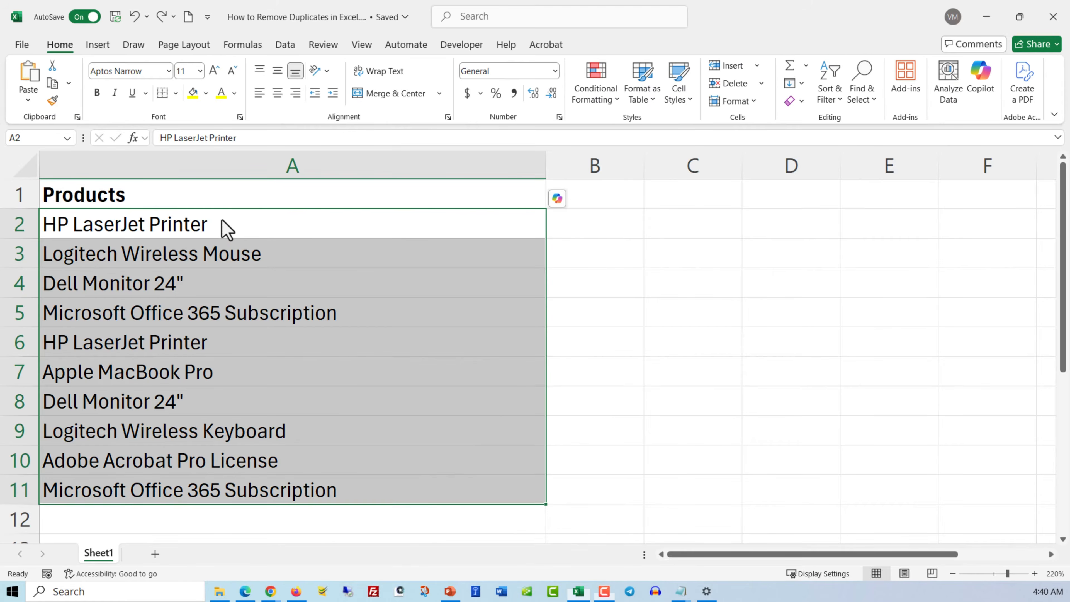
pyautogui.moveTo(233, 222); pyautogui.dragTo(230, 481)
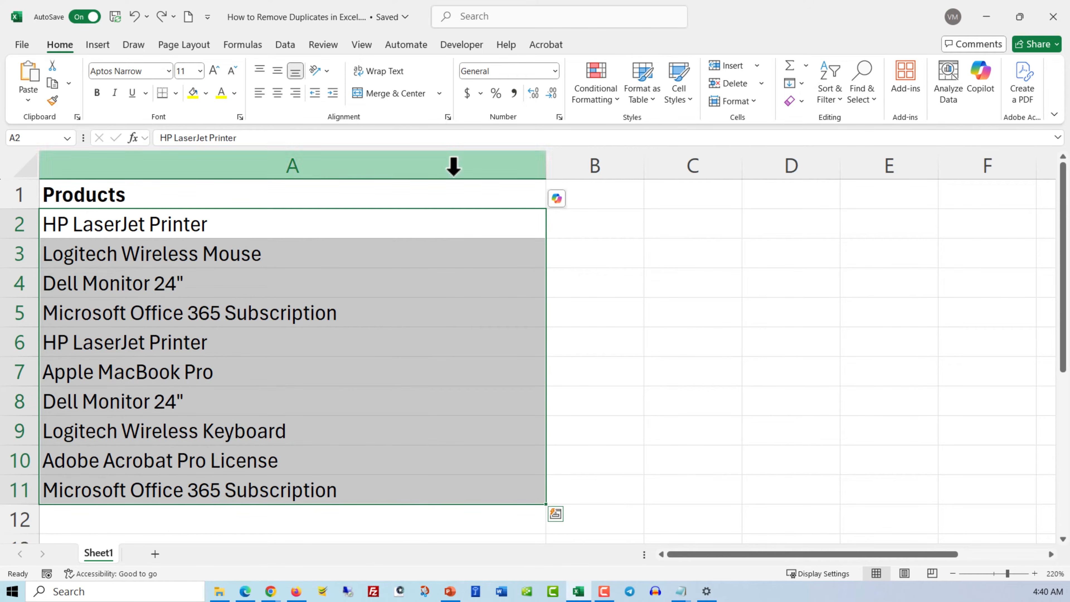
pyautogui.click(592, 105)
pyautogui.moveTo(638, 134)
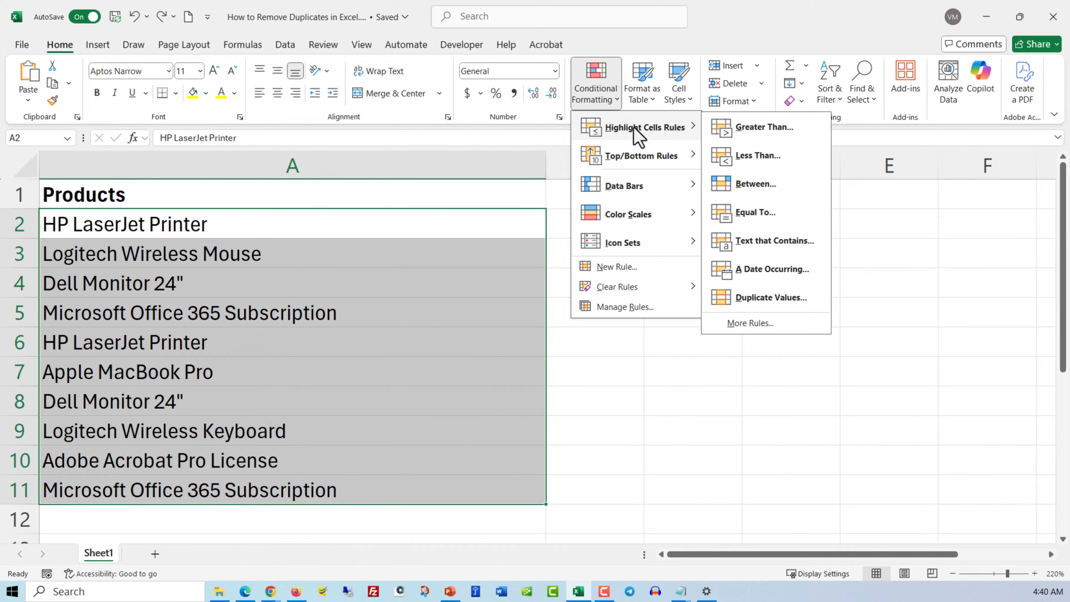
pyautogui.click(781, 300)
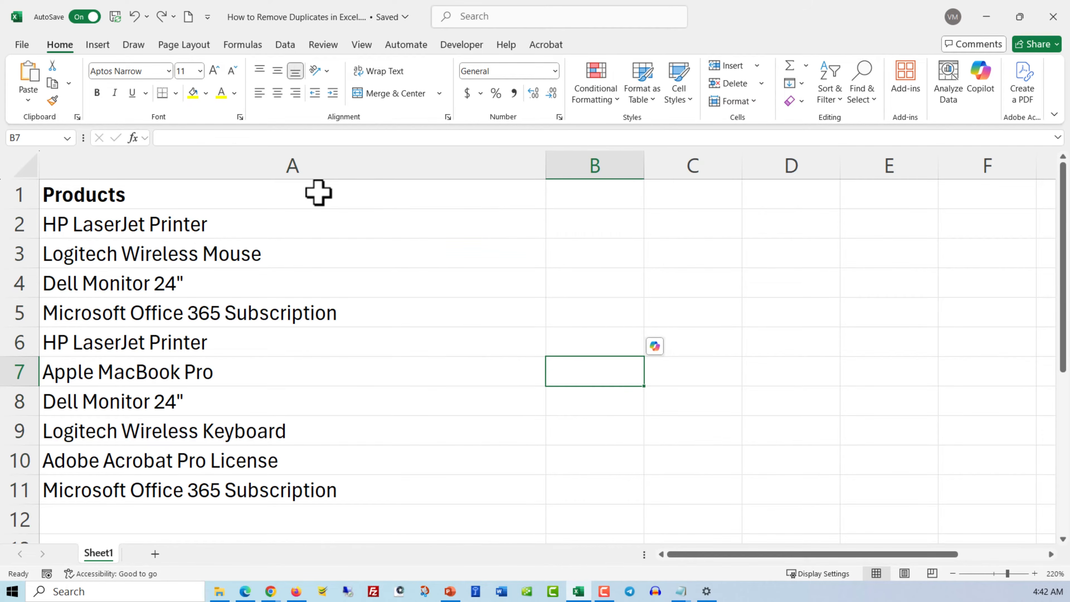
# Step: Filter the product list A1:A11 in place with an advanced filter that keeps unique records only
pyautogui.moveTo(318, 193); pyautogui.dragTo(323, 478)
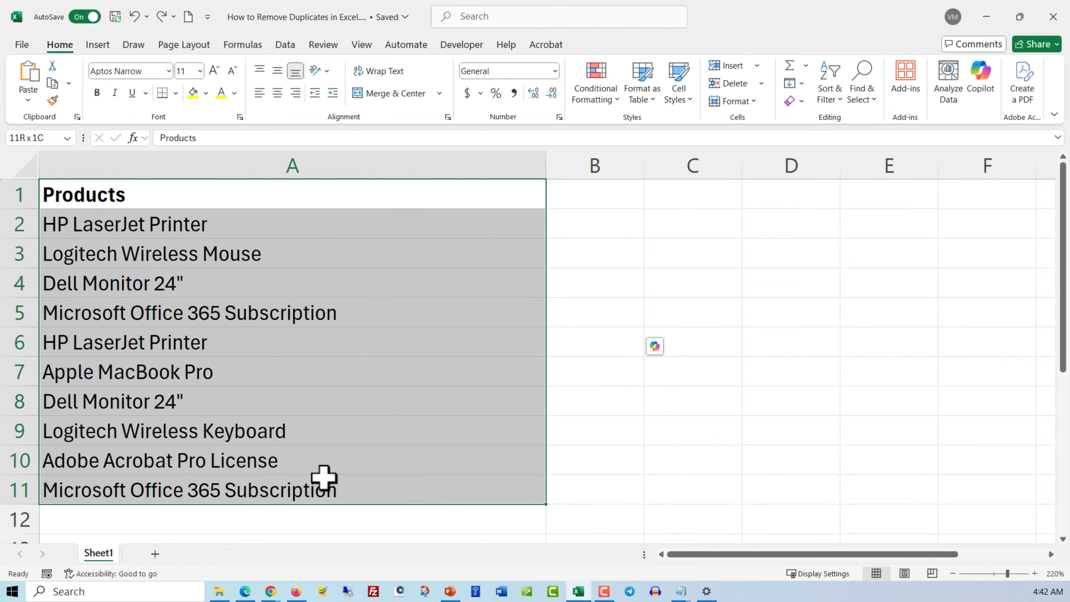
pyautogui.click(285, 44)
pyautogui.click(656, 102)
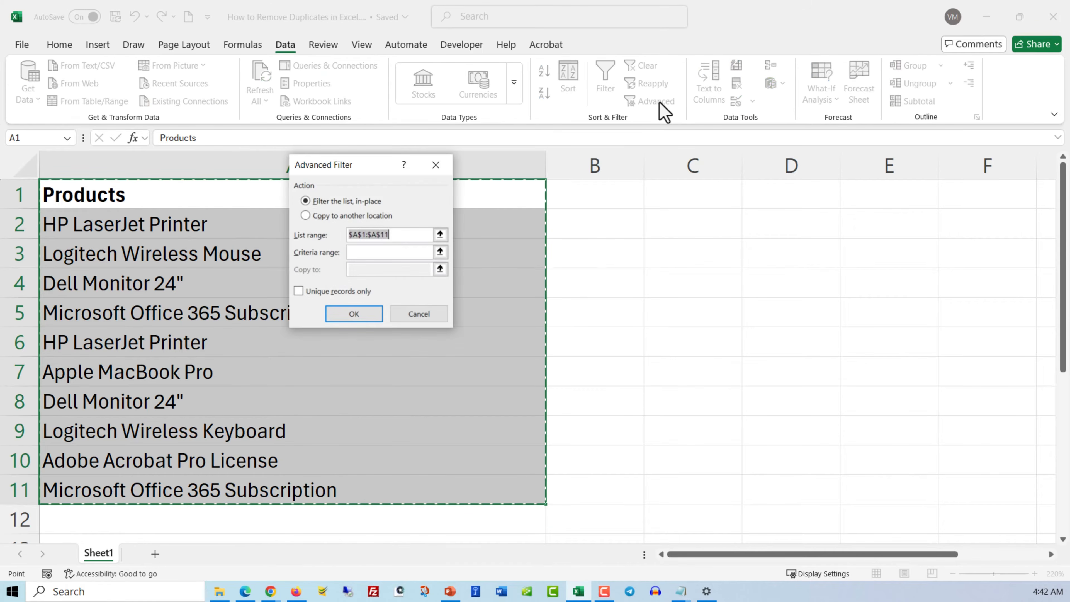
pyautogui.click(299, 291)
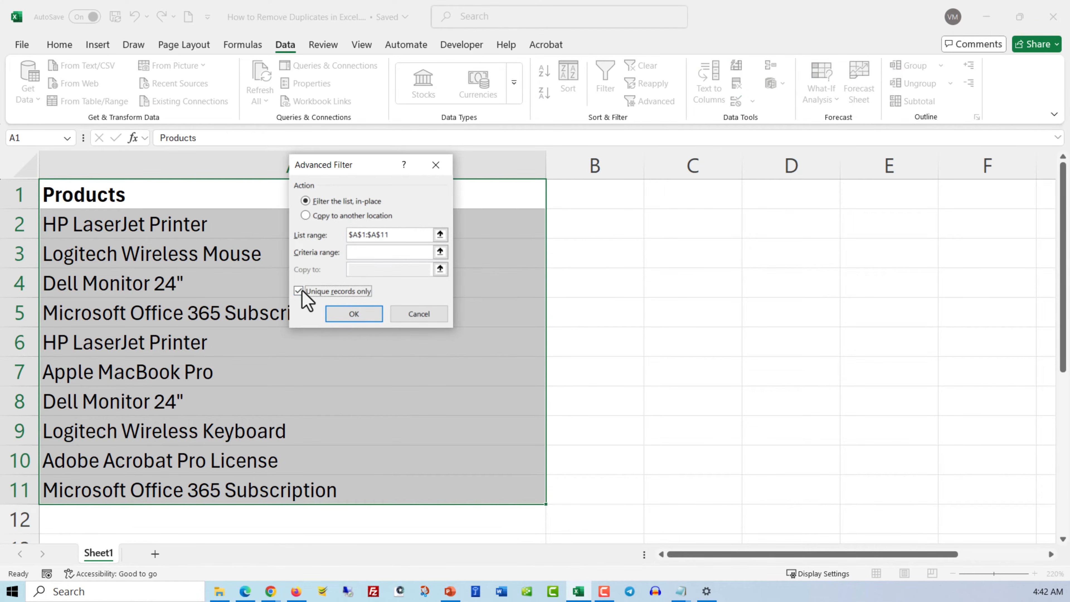
pyautogui.click(354, 314)
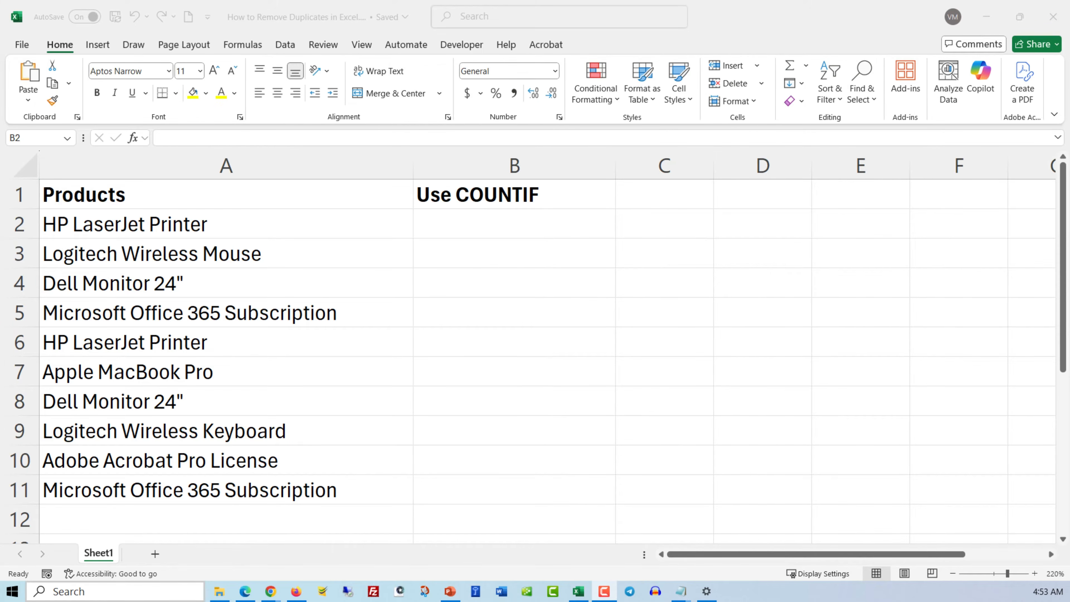
# Step: Enter =COUNTIF(A2:A11,A2)>1 in B2 and fill the formula down to B11
pyautogui.click(426, 222)
pyautogui.doubleClick(430, 224)
pyautogui.write('=COUNTIF(A2:A11,A2)>1')
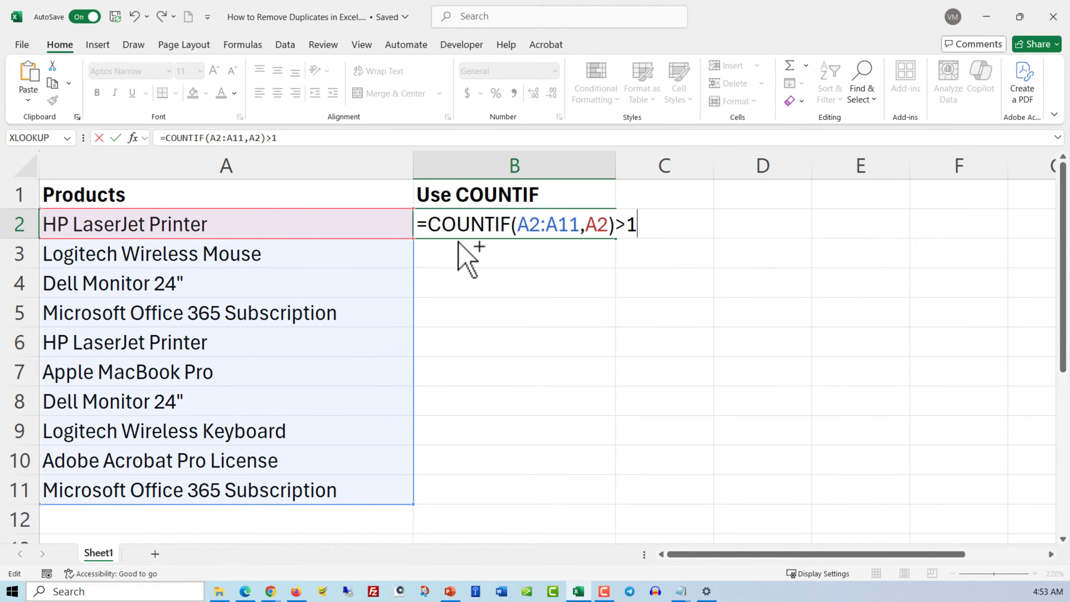
pyautogui.press('Return')
pyautogui.click(539, 230)
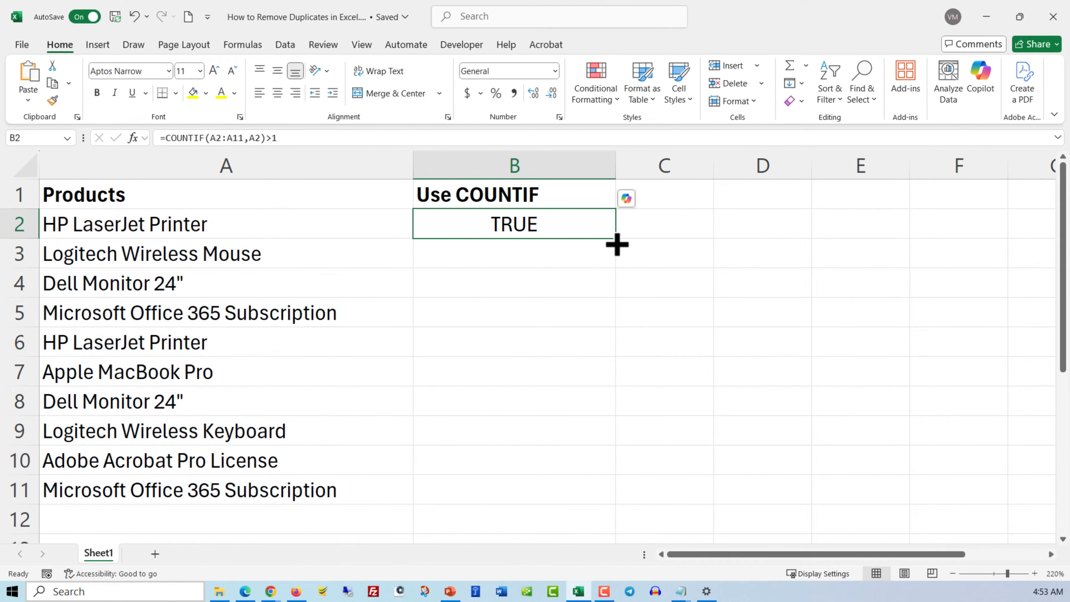
pyautogui.moveTo(617, 244); pyautogui.dragTo(606, 507)
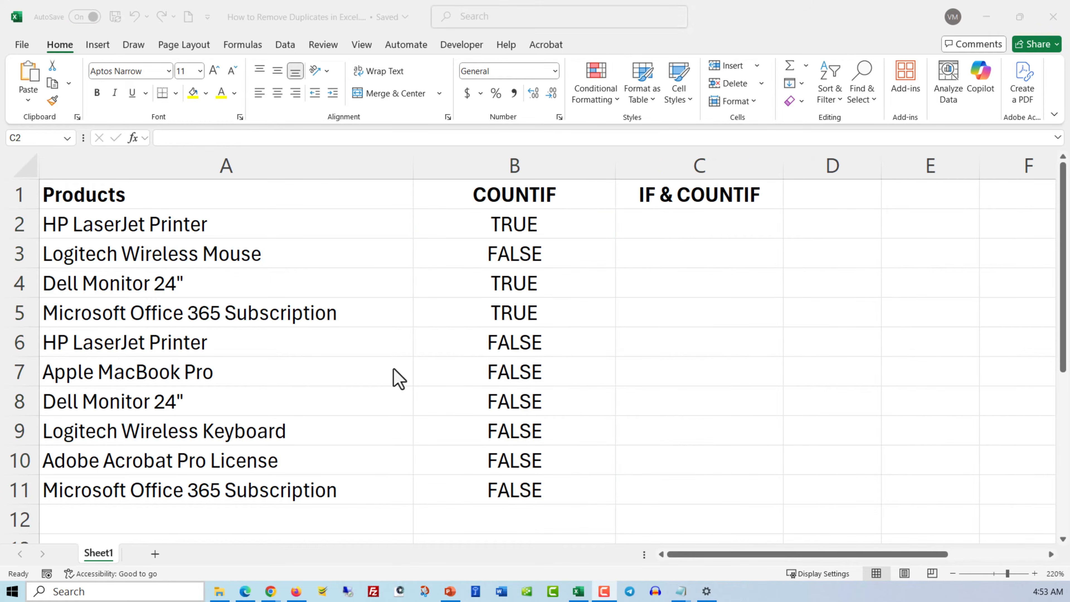
# Step: Enter =IF(COUNTIF($A$2:A11, A2)>1, "Duplicate", "Unique") in C2, fill it down to C11 and centre the results
pyautogui.click(671, 229)
pyautogui.doubleClick(672, 236)
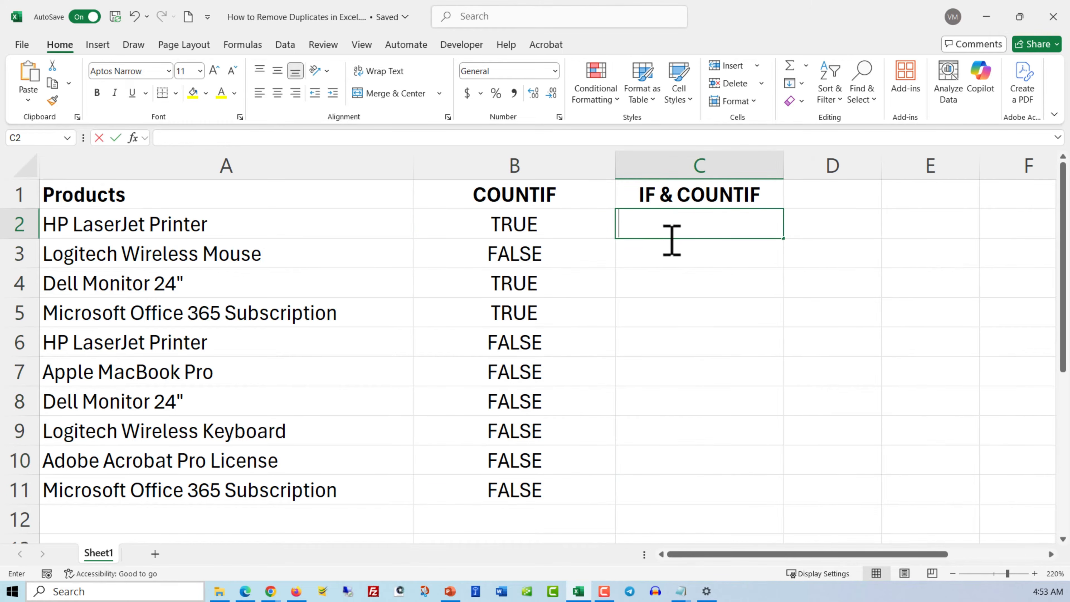
pyautogui.write('=IF(COUNTIF($A$2:A11, A2)>1, "Duplicate", "Unique")')
pyautogui.press('Return')
pyautogui.click(707, 227)
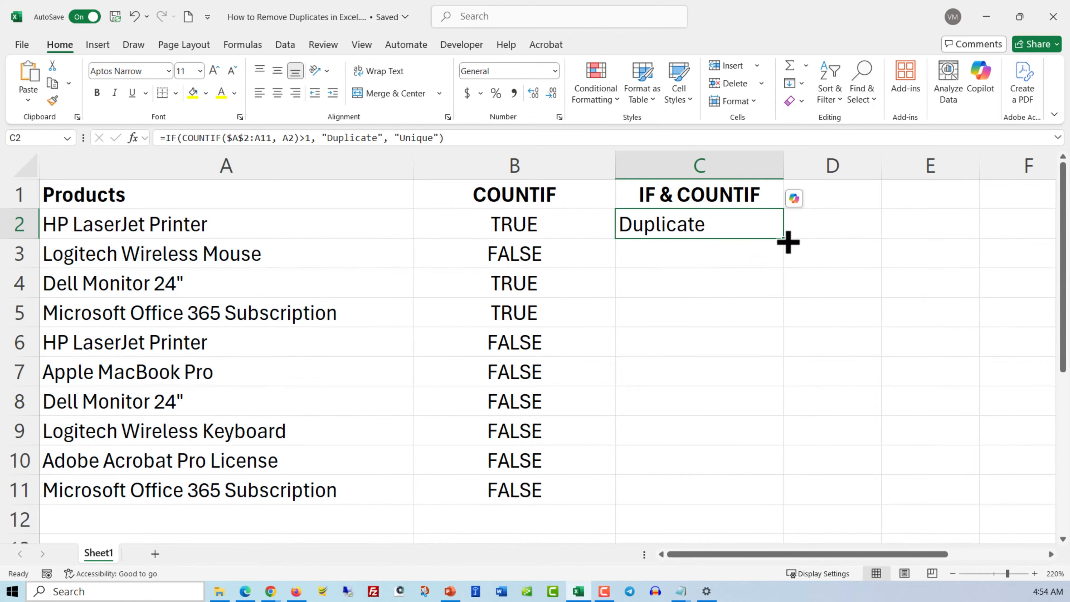
pyautogui.moveTo(788, 241); pyautogui.dragTo(779, 504)
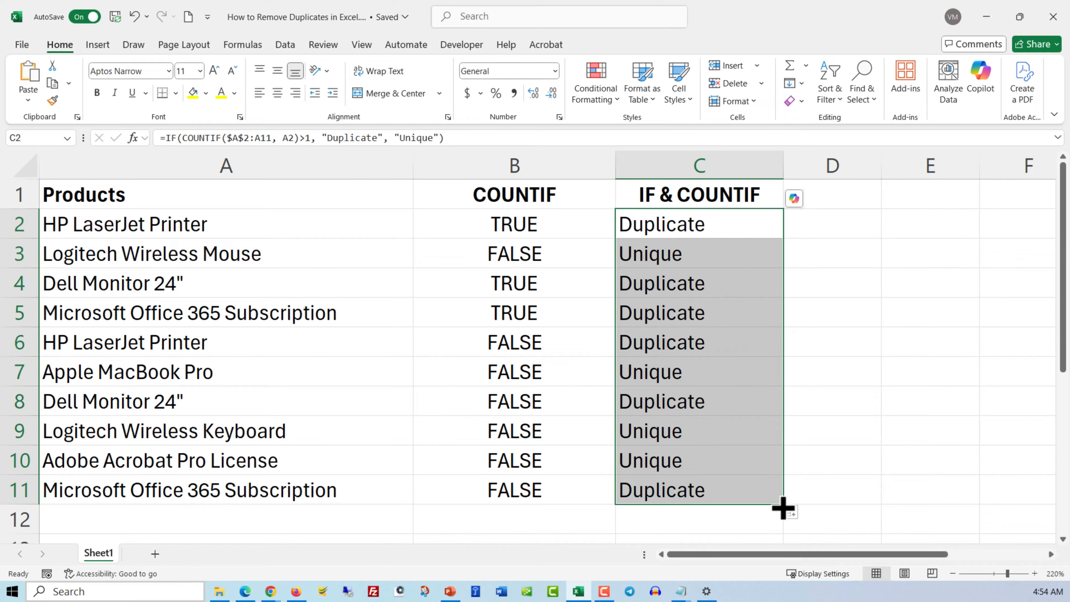
pyautogui.click(277, 93)
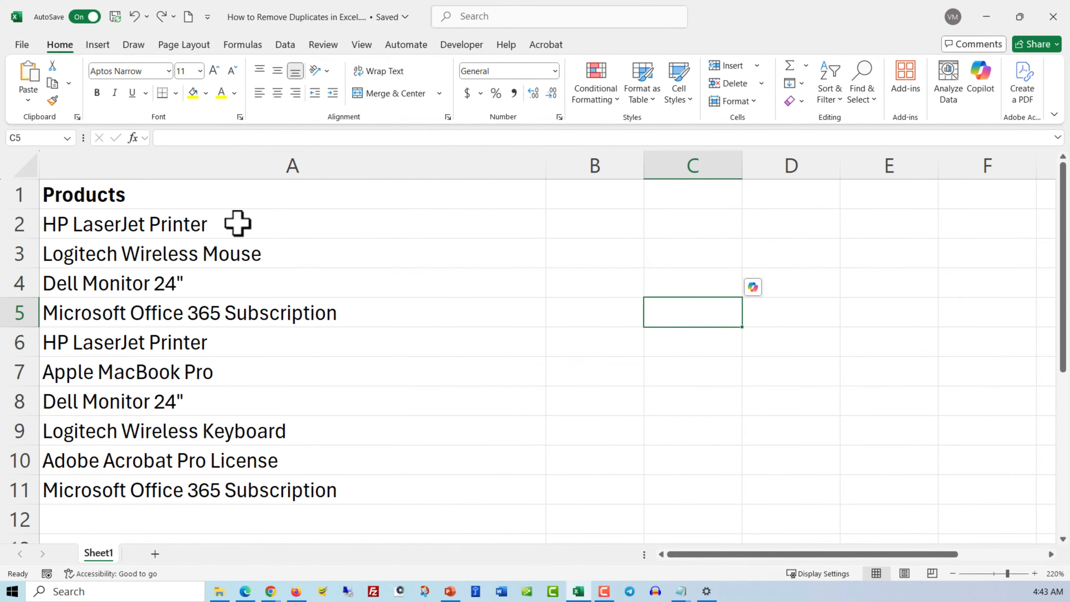
# Step: Create a PivotTable from the product list A1:A11 on a new worksheet and add the Products field to Rows
pyautogui.moveTo(239, 222); pyautogui.dragTo(213, 477)
pyautogui.click(98, 46)
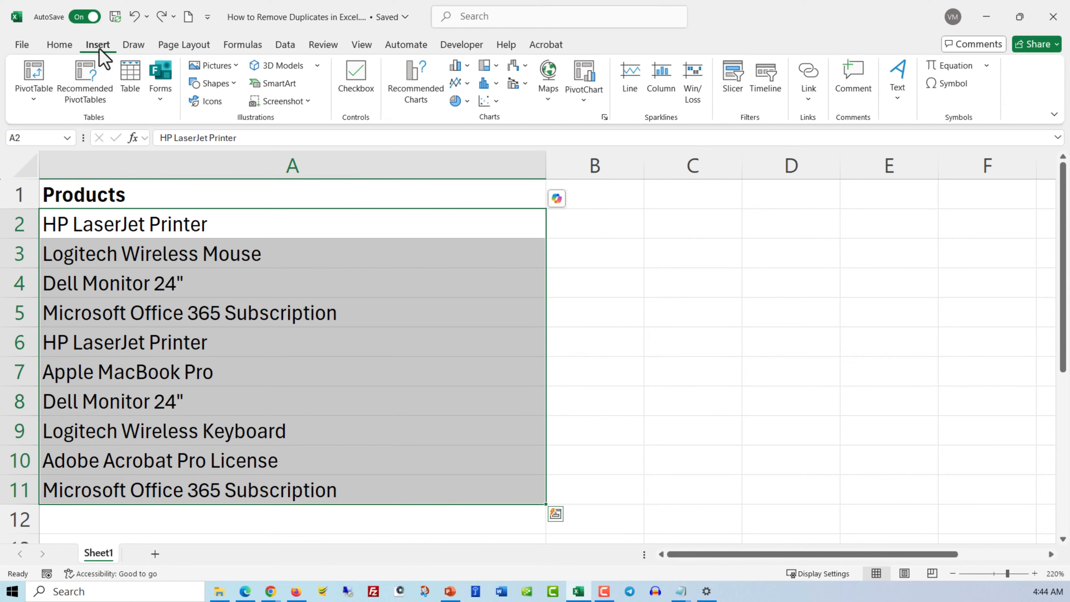
pyautogui.click(42, 78)
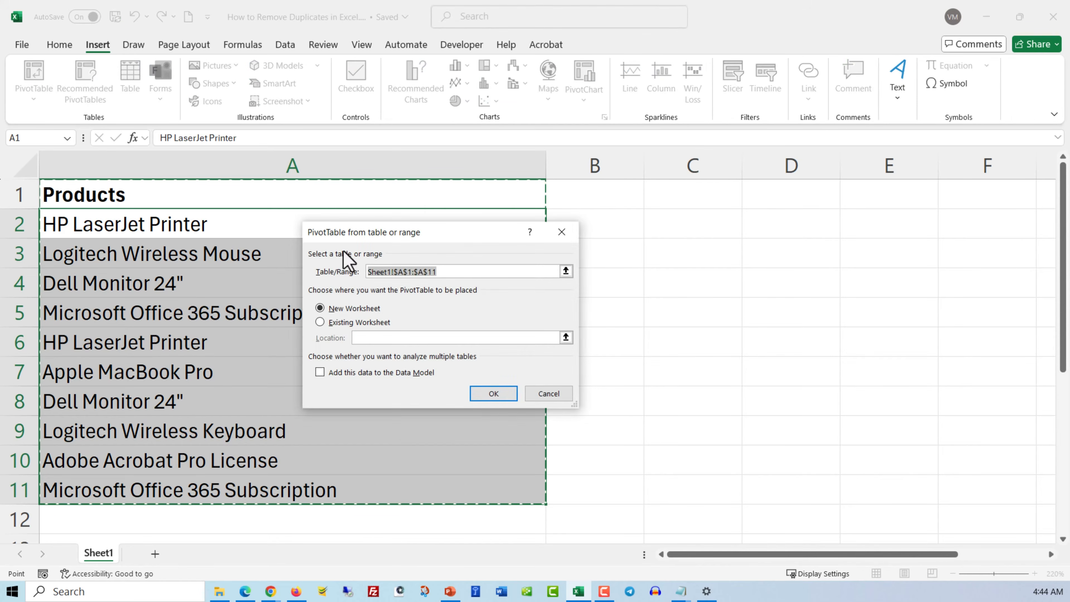
pyautogui.click(489, 393)
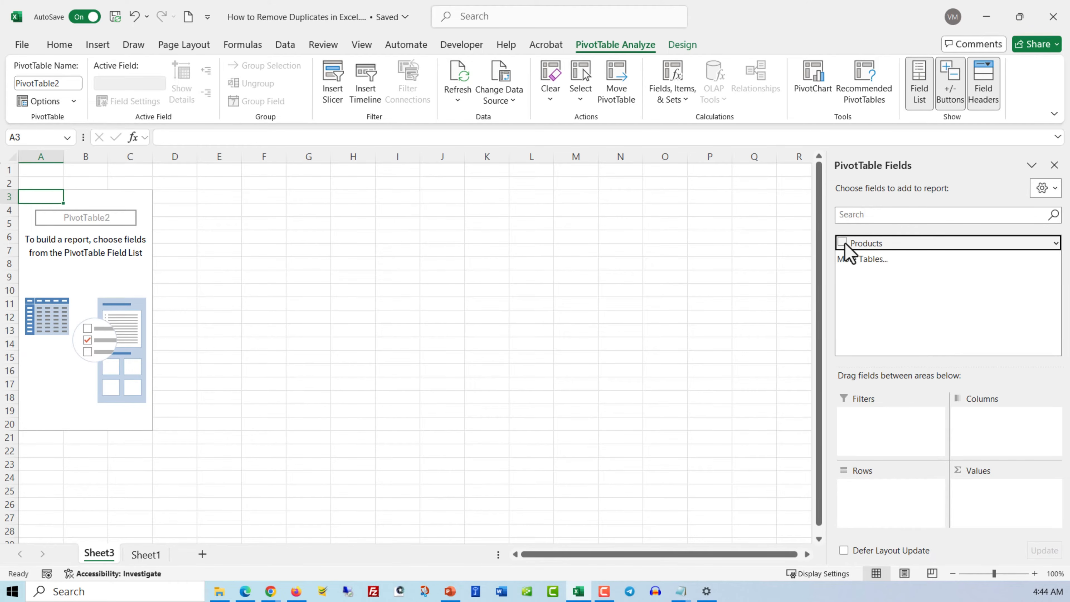
pyautogui.moveTo(862, 247); pyautogui.dragTo(906, 513)
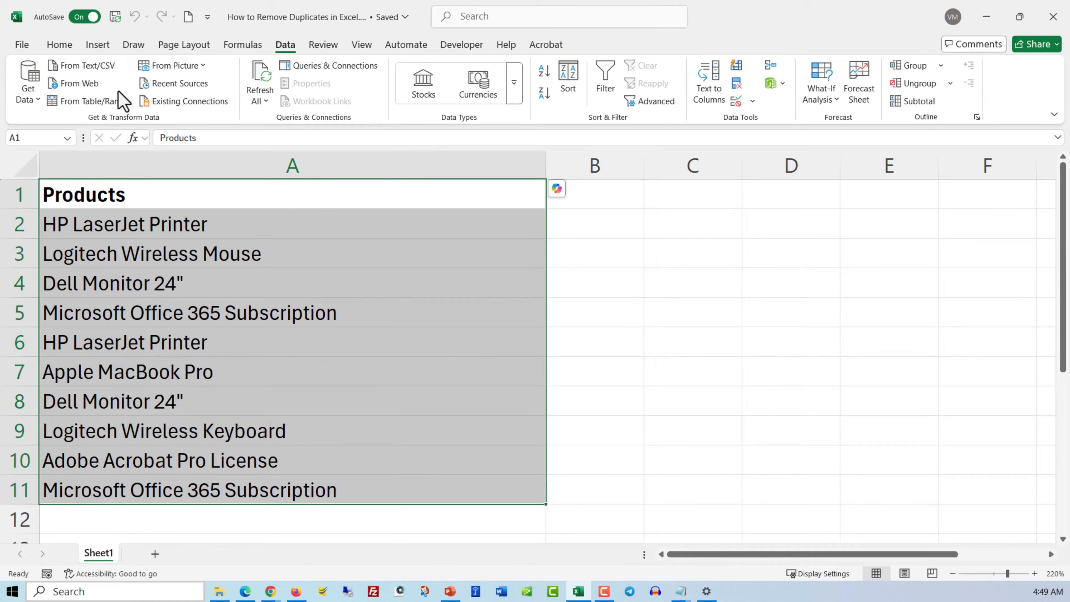
# Step: Load A1:A11 into Power Query as a table with headers and remove the duplicate rows from the Products column
pyautogui.click(116, 104)
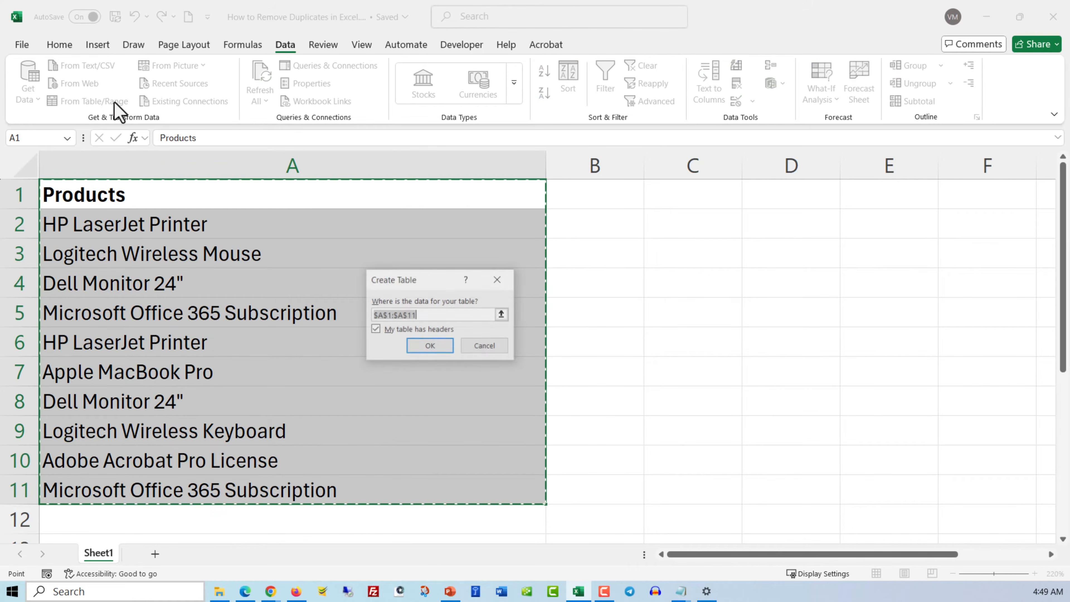
pyautogui.click(430, 346)
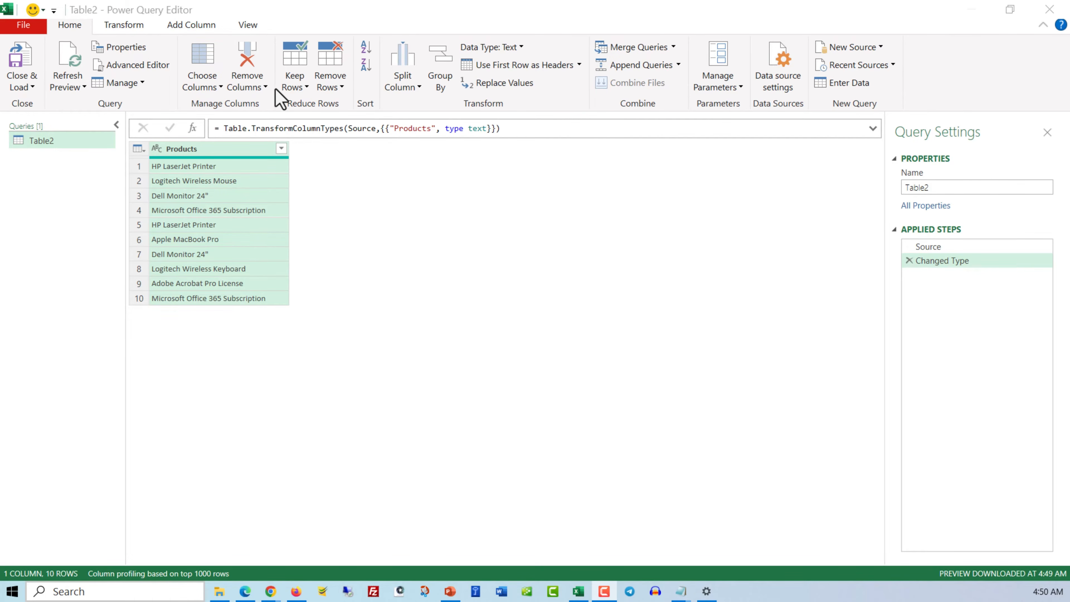
pyautogui.click(239, 157)
pyautogui.click(332, 85)
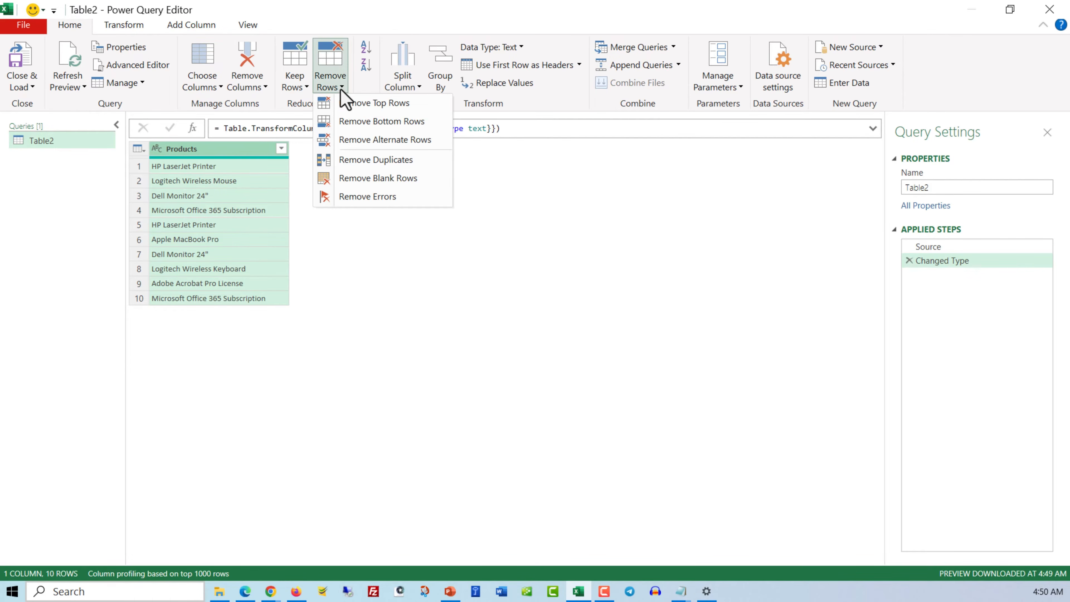
pyautogui.click(369, 160)
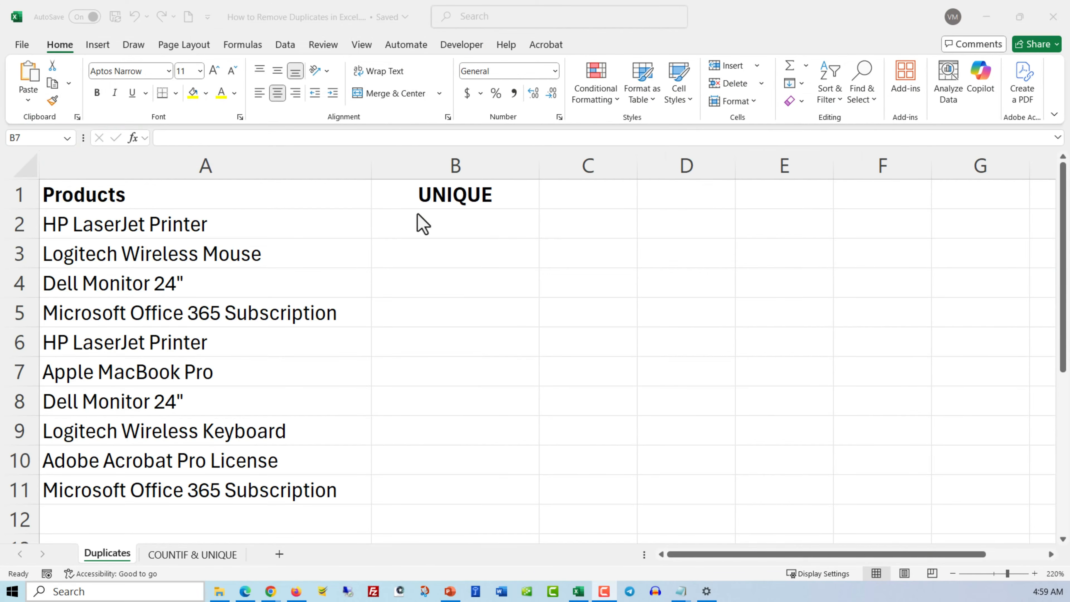
# Step: Enter =UNIQUE(A2:A11) in B2 and widen column B to fit the product names
pyautogui.click(416, 220)
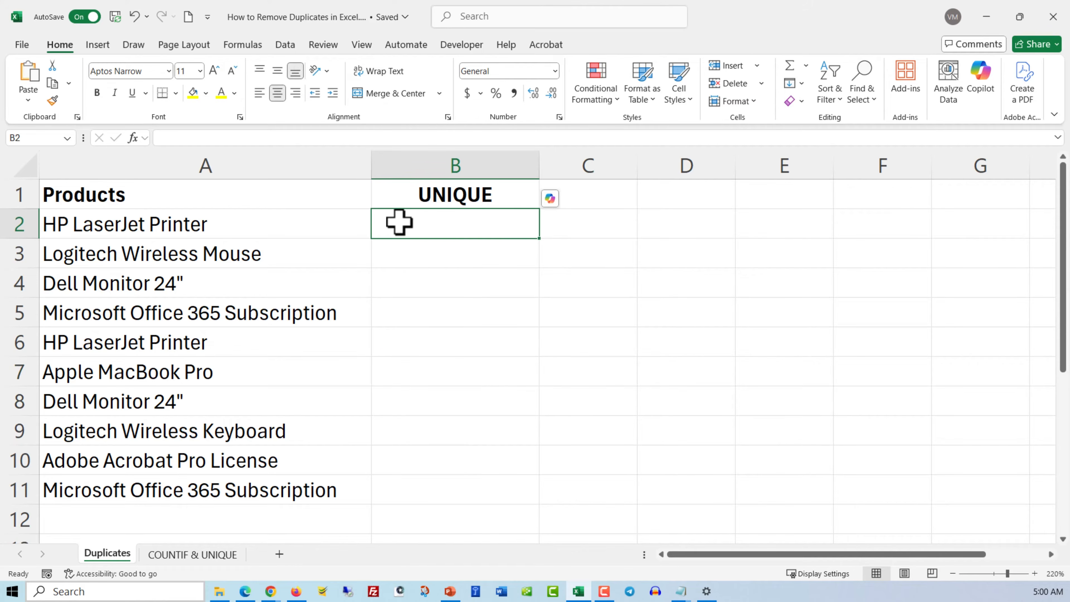
pyautogui.write('=UNIQUE(A2:A11)')
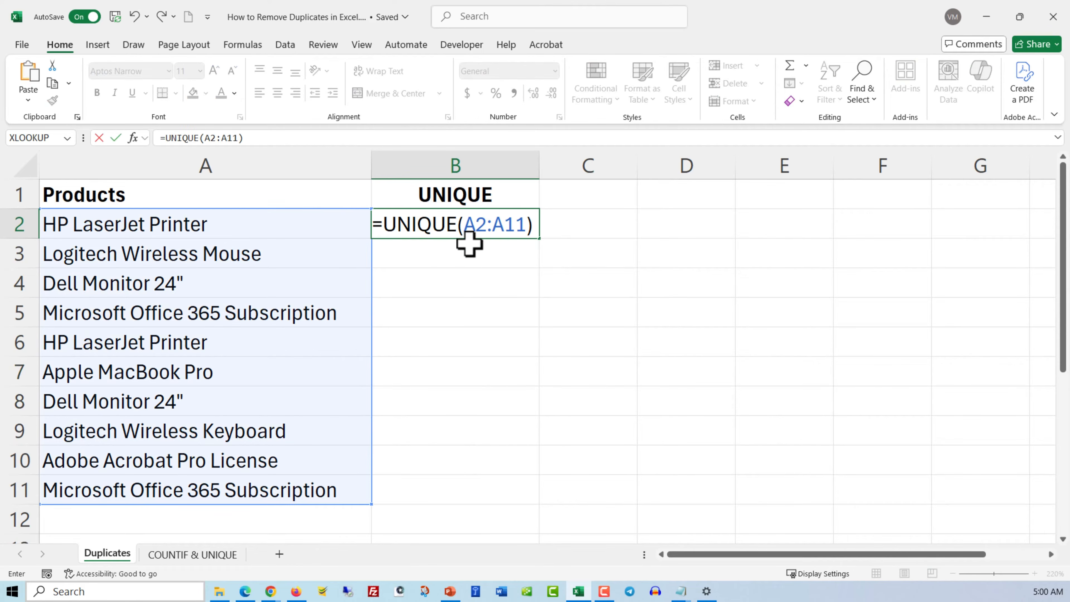
pyautogui.press('Return')
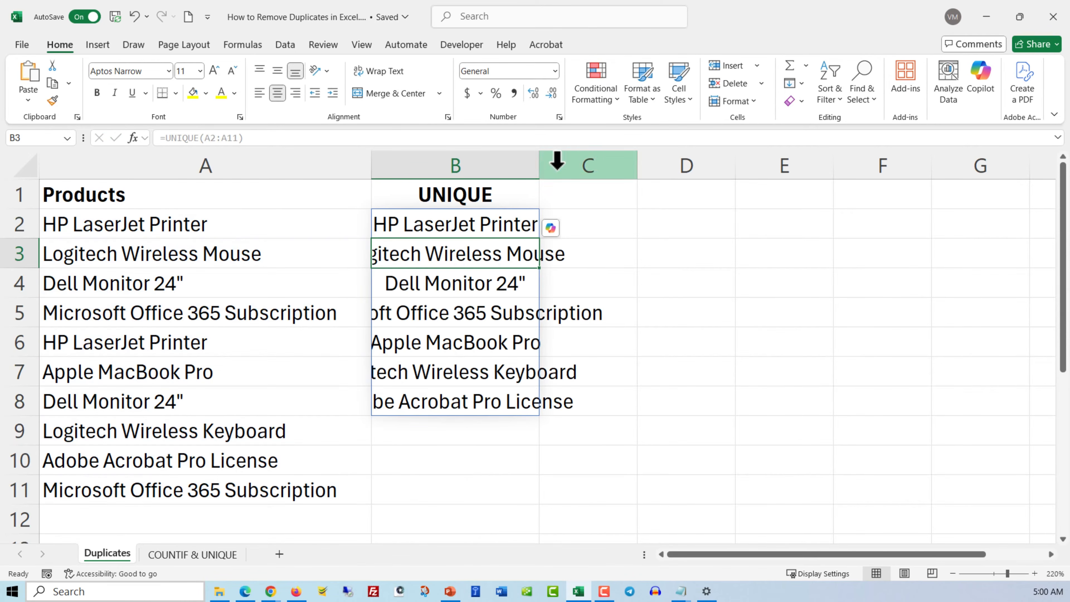
pyautogui.moveTo(538, 169); pyautogui.dragTo(699, 200)
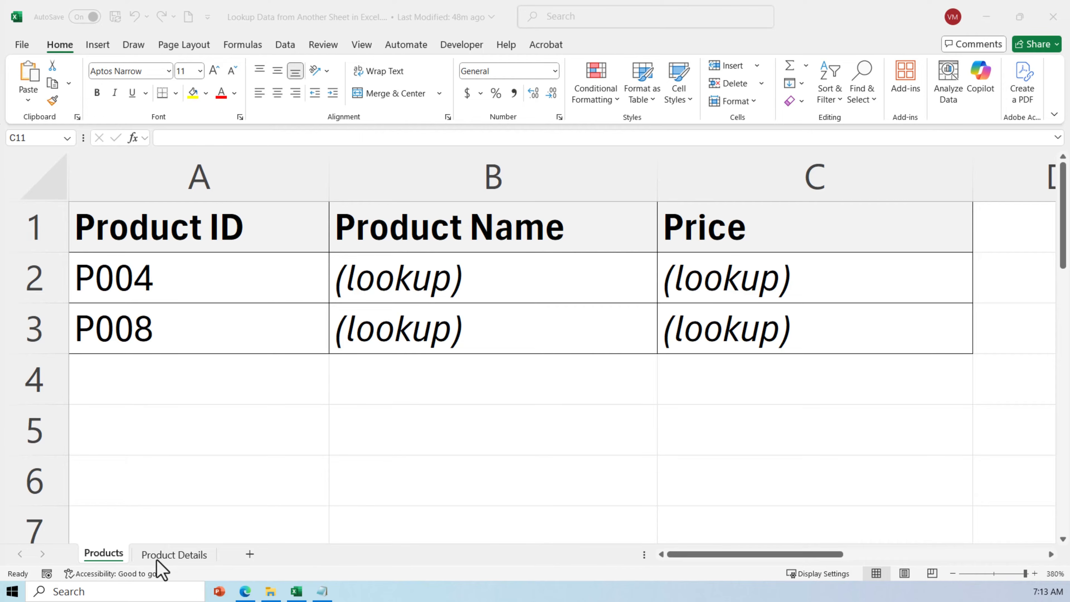
# Step: Examine the Product Details sheet against the Products sheet, focusing on the Product ID column A1:A11
pyautogui.click(177, 558)
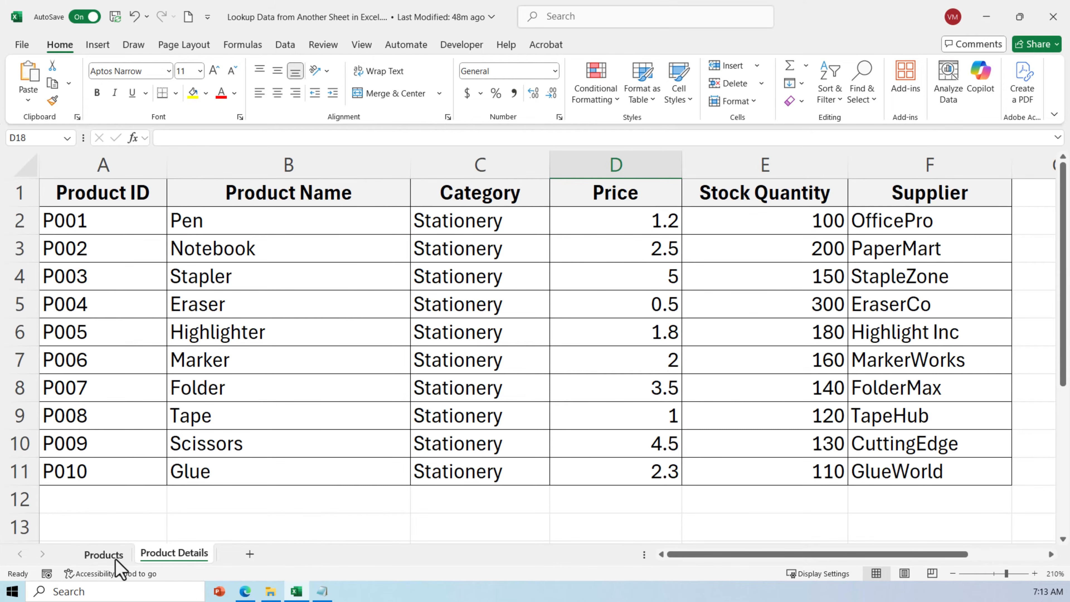
pyautogui.click(103, 555)
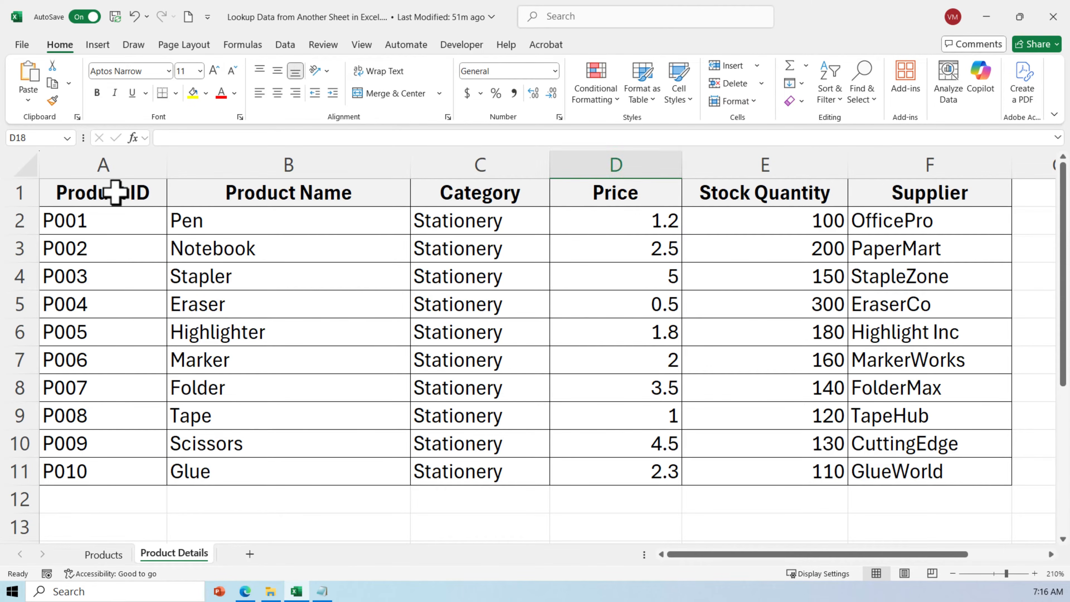
pyautogui.moveTo(115, 192); pyautogui.dragTo(118, 471)
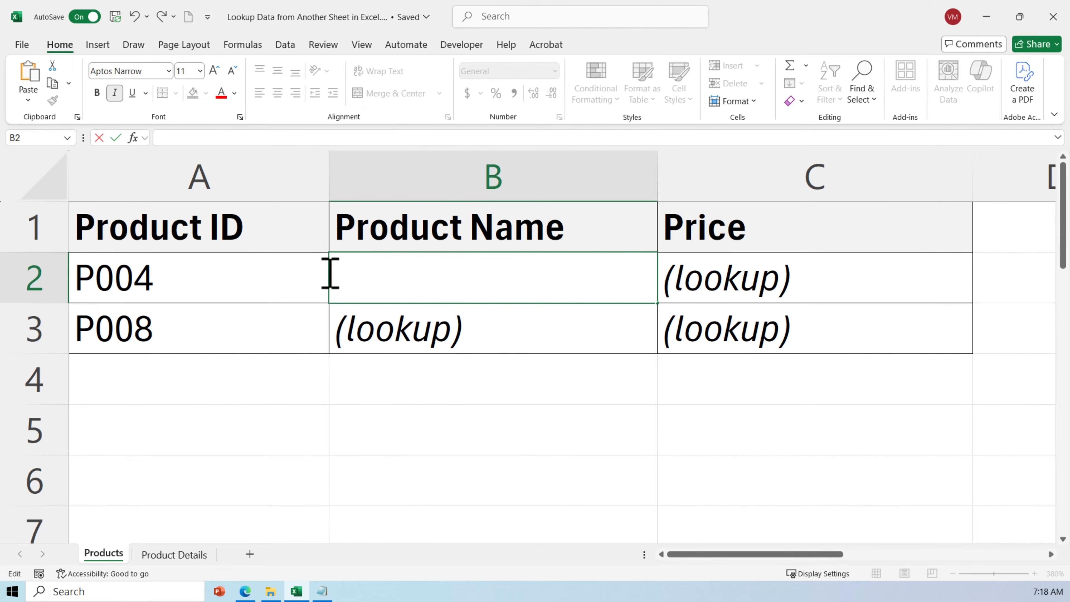
# Step: Enter =VLOOKUP(A2, 'Product Details'!A:D, 2, FALSE) in B2 and the same formula with column index 4 in C2, and fill both down to row 3
pyautogui.write("=VLOOKUP(A2, 'Product Details'!A:D, 2, FALSE)")
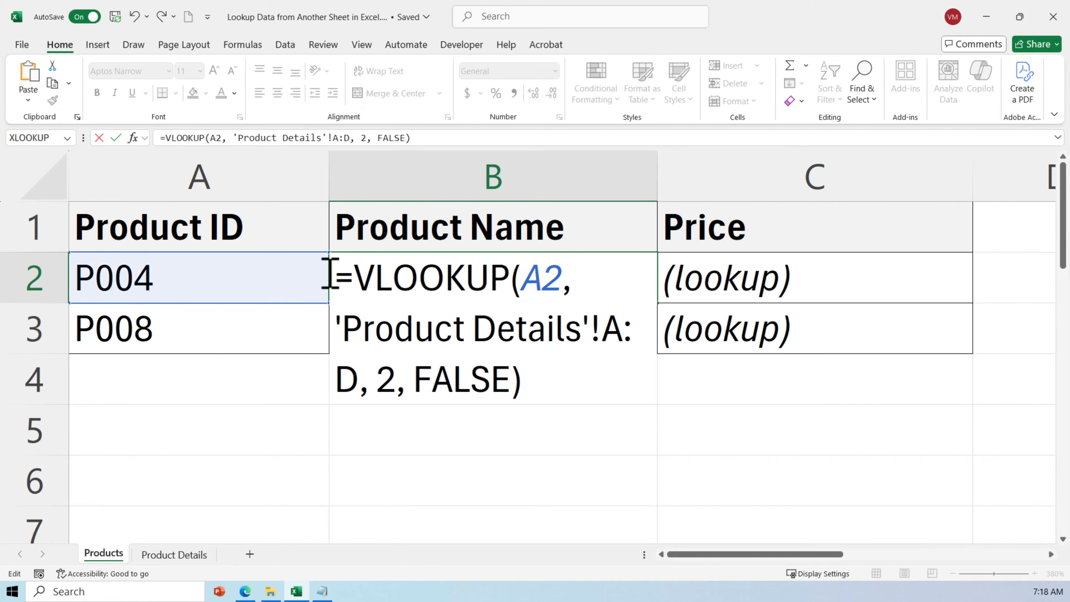
pyautogui.write("=VLOOKUP(A2, 'Product Details'!A:D, 4, FALSE)")
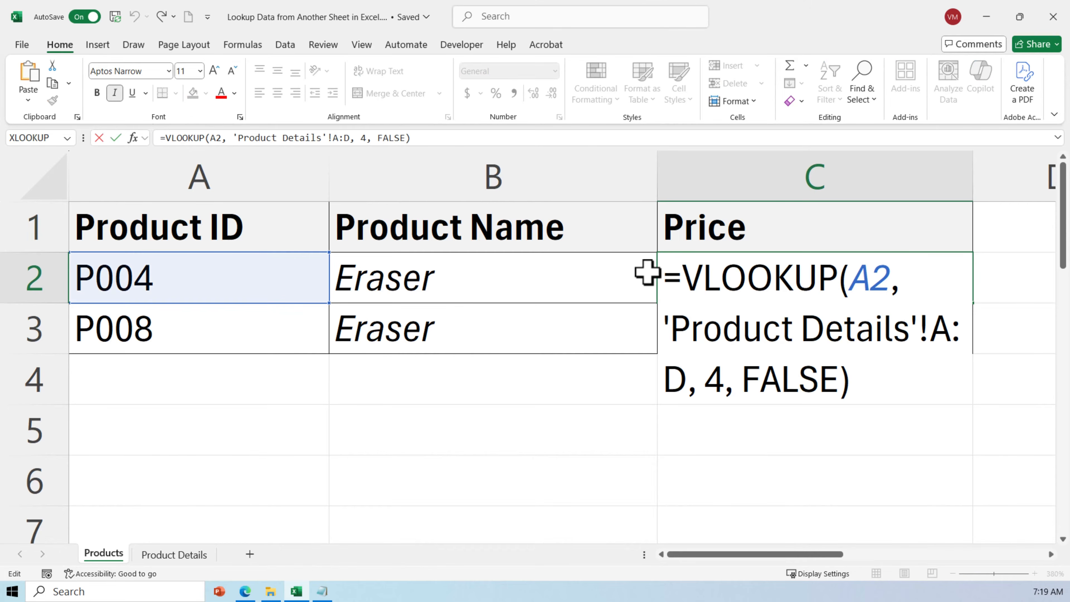
pyautogui.press('Escape')
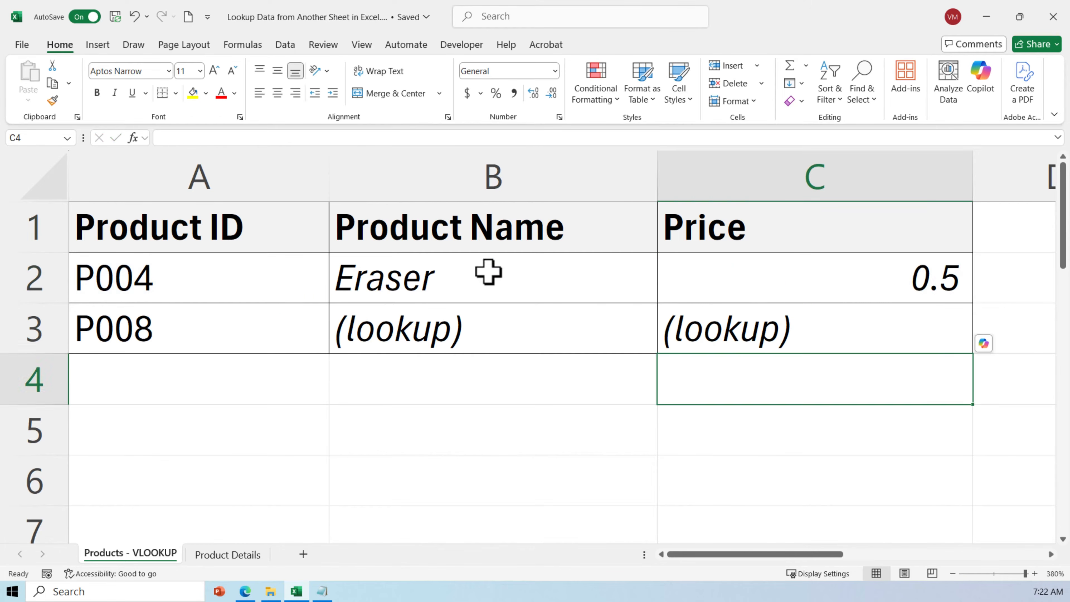
pyautogui.moveTo(487, 272); pyautogui.dragTo(829, 294)
pyautogui.moveTo(973, 303); pyautogui.dragTo(972, 338)
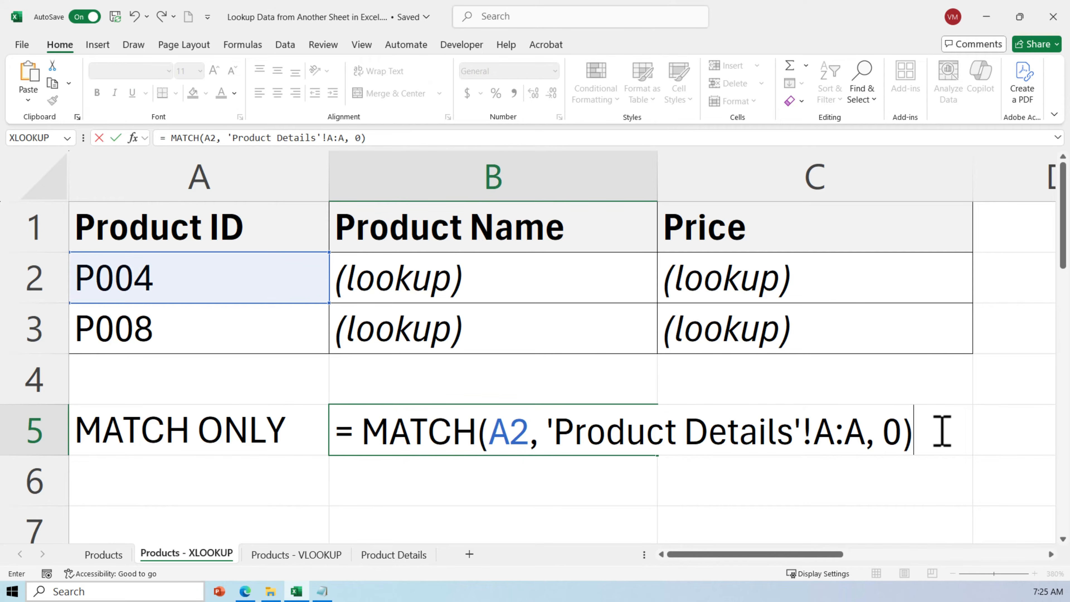
# Step: Enter = MATCH(A2, 'Product Details'!A:A, 0) in B5 of the Products - XLOOKUP sheet
pyautogui.press('Return')
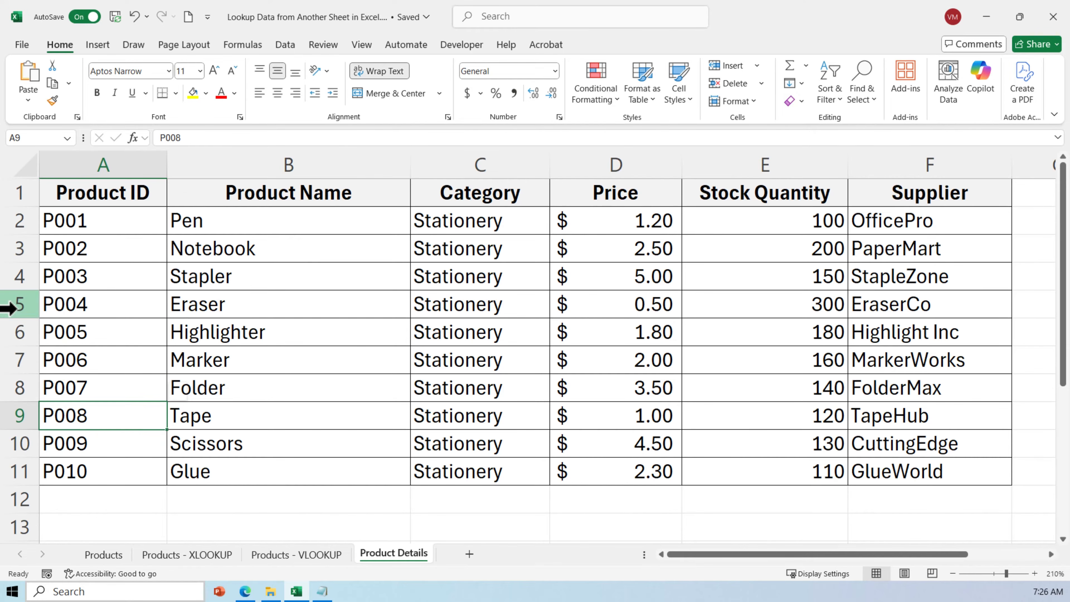
# Step: Enter =INDEX('Product Details'!B:B, MATCH(A2, 'Product Details'!A:A, 0)) in B2 of the Products - XLOOKUP sheet
pyautogui.click(9, 305)
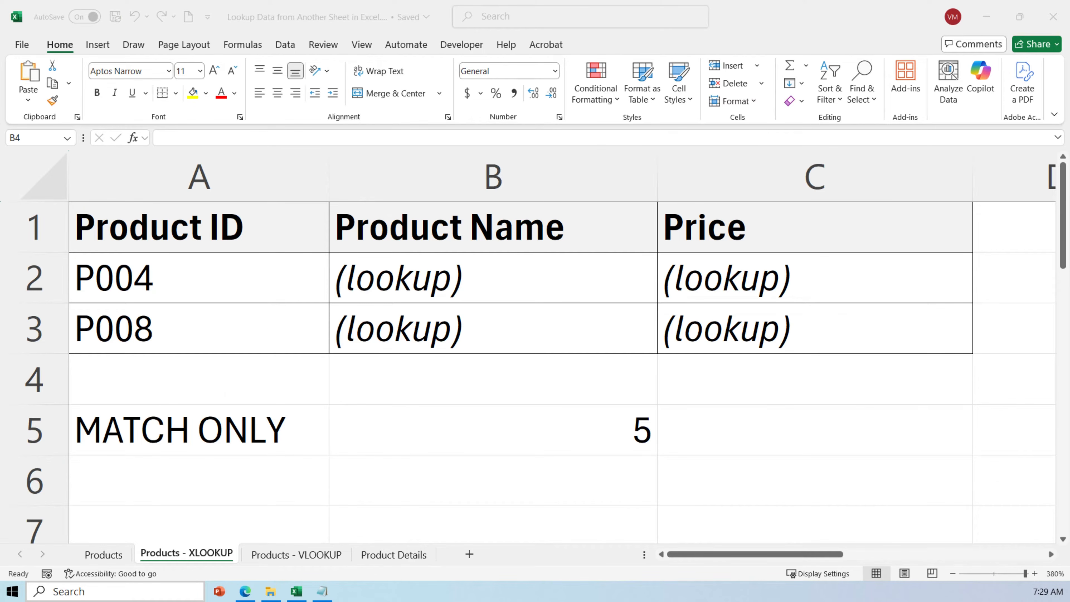
pyautogui.click(447, 280)
pyautogui.doubleClick(480, 279)
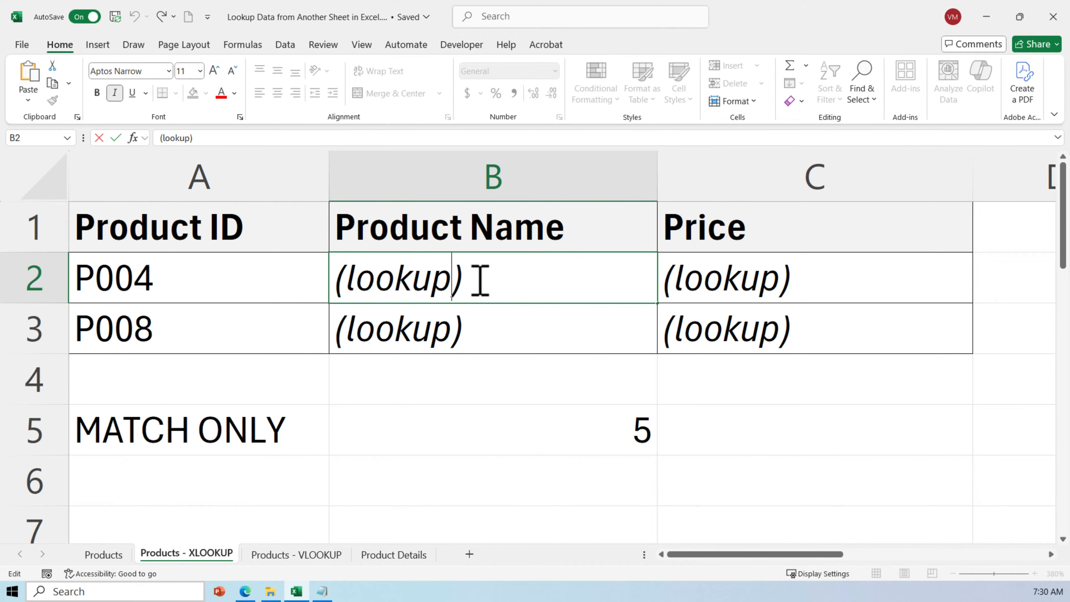
pyautogui.moveTo(480, 279); pyautogui.dragTo(313, 278)
pyautogui.write("=INDEX('Product Details'!B:B, MATCH(A2, 'Product Details'!A:A, 0))")
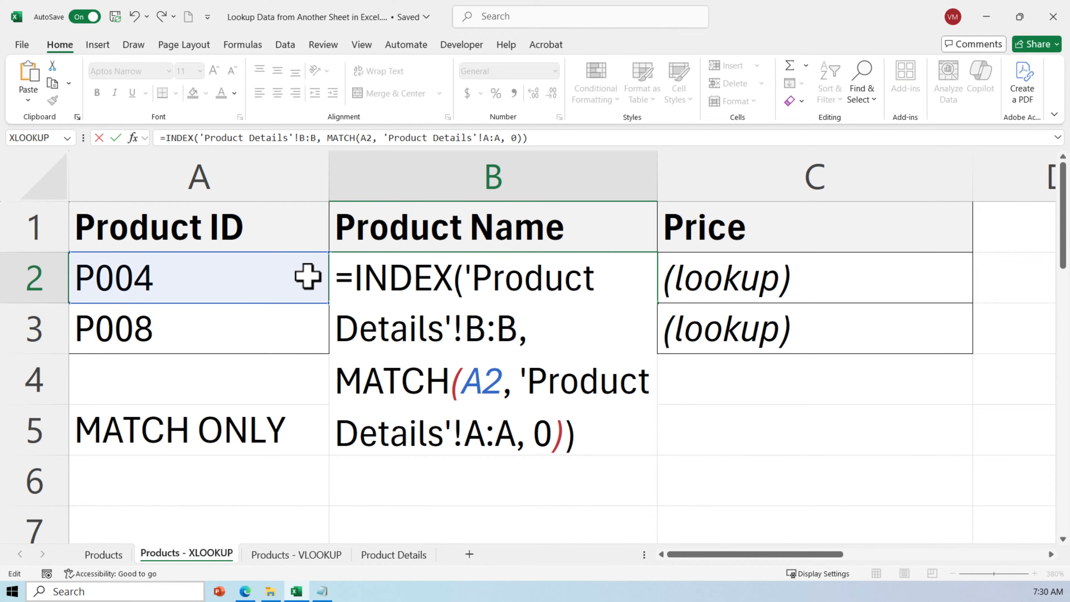
pyautogui.press('Return')
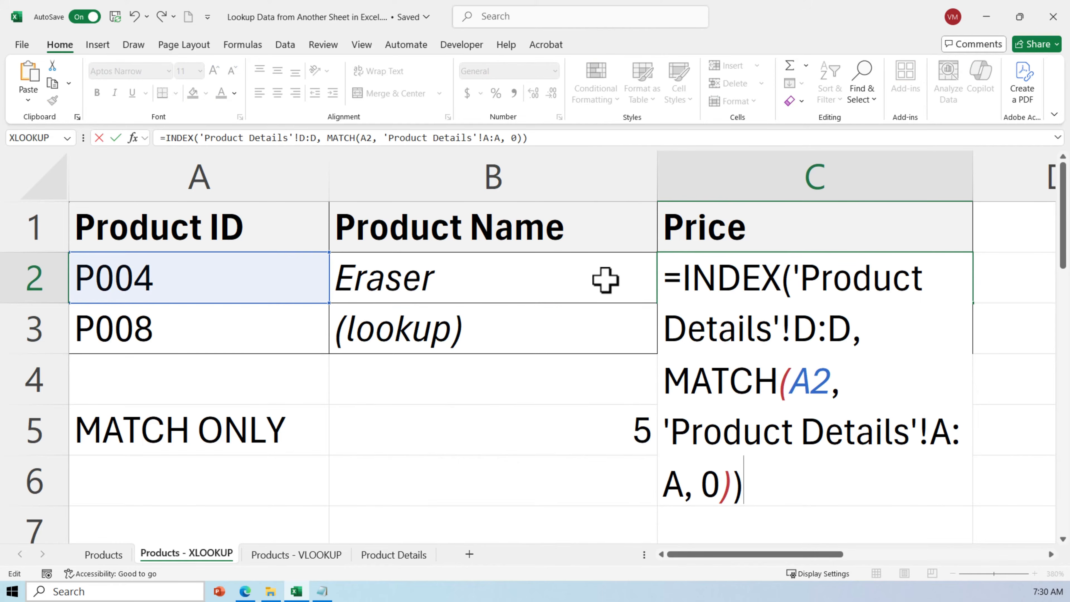
# Step: Enter =INDEX('Product Details'!D:D, MATCH(A2, 'Product Details'!A:A, 0)) in C2 and fill B2:C2 down to row 3
pyautogui.press('Return')
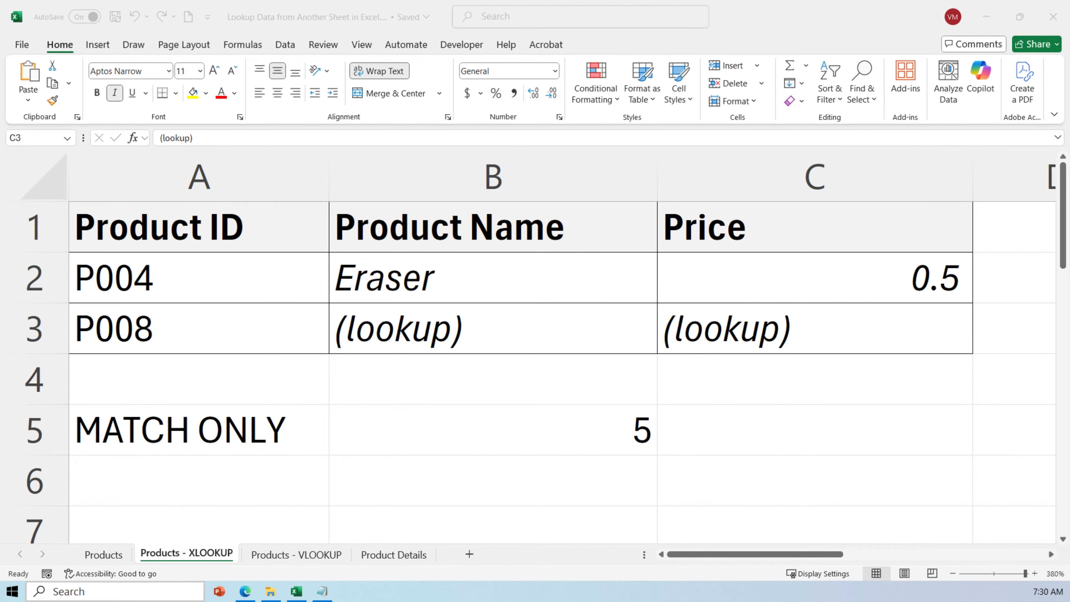
pyautogui.moveTo(493, 278); pyautogui.dragTo(813, 277)
pyautogui.moveTo(973, 305); pyautogui.dragTo(972, 353)
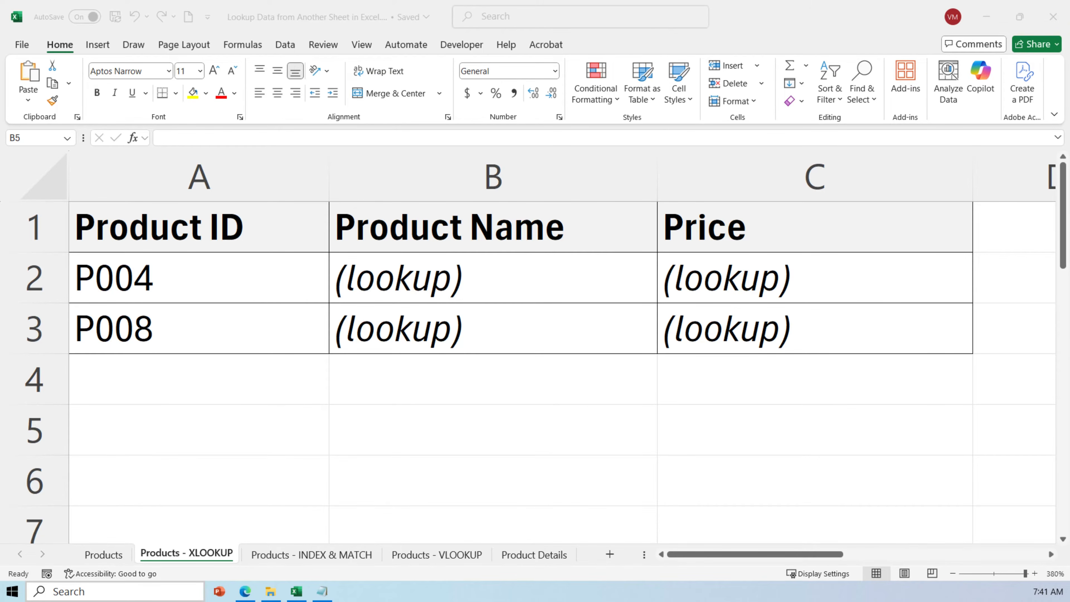
# Step: Replace the placeholder in B2 of the Products - XLOOKUP sheet with =XLOOKUP(A2, 'Product Details'!A:A, 'Product Details'!B:B)
pyautogui.doubleClick(453, 278)
pyautogui.moveTo(464, 279); pyautogui.dragTo(328, 278)
pyautogui.write("=XLOOKUP(A2, 'Product Details'!A:A, 'Product Details'!B:B)")
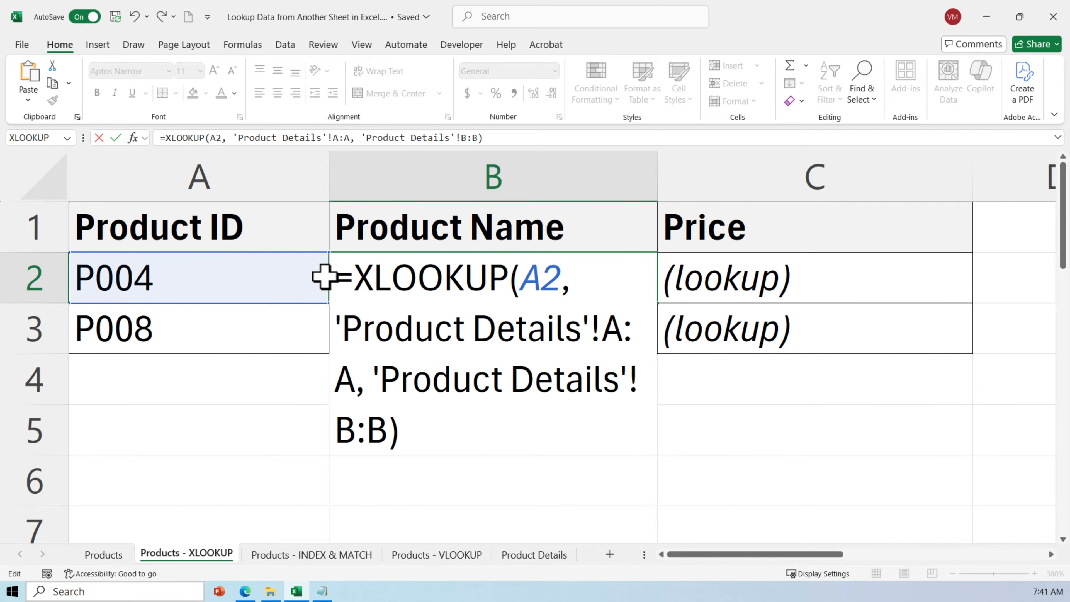
pyautogui.press('Return')
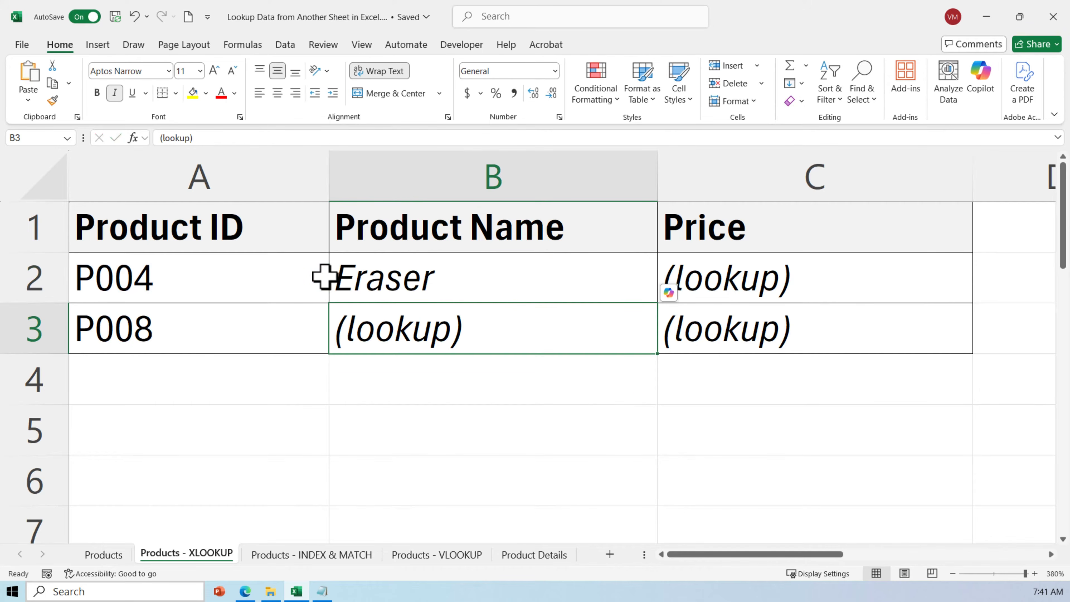
# Step: Replace the Price placeholder in C2 with the XLOOKUP formula that returns the product's price, and select B2:C2
pyautogui.doubleClick(792, 279)
pyautogui.moveTo(792, 279); pyautogui.dragTo(621, 276)
pyautogui.hotkey('ctrl', 'v')
pyautogui.press('Return')
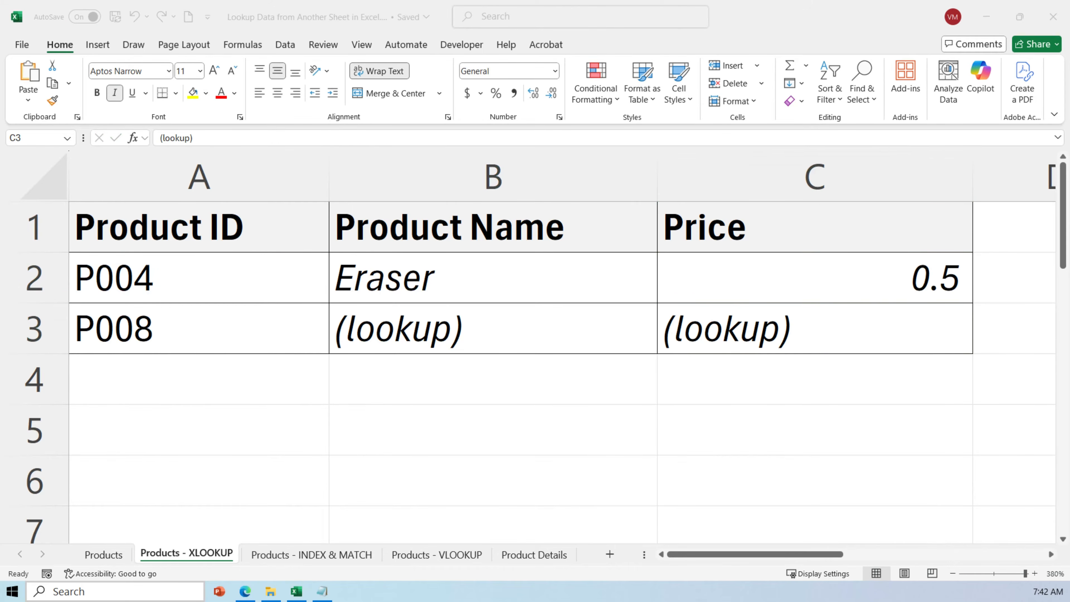
pyautogui.moveTo(418, 277); pyautogui.dragTo(974, 303)
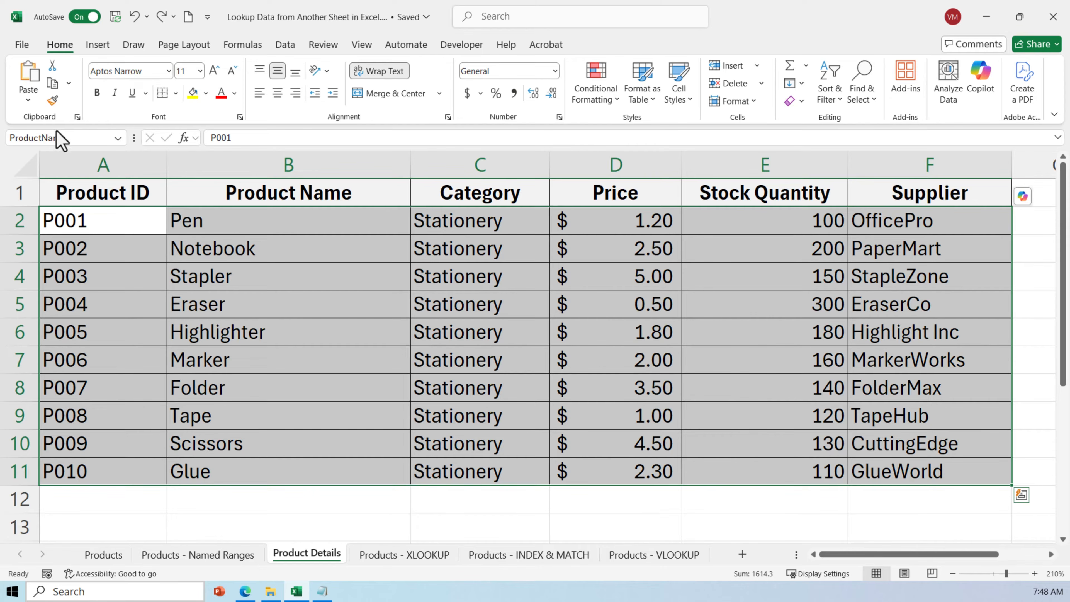
# Step: Check the range name for A2:F11 on Product Details and enter =VLOOKUP(A2, ProductTable, 2, FALSE) in B2 of the Products - Named Ranges sheet
pyautogui.click(72, 138)
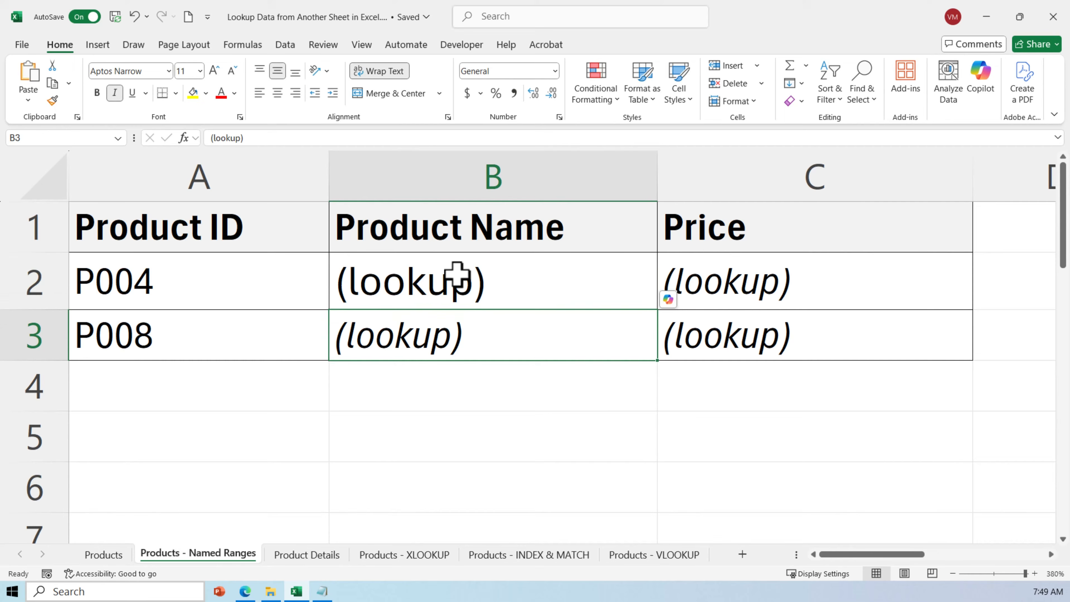
pyautogui.doubleClick(457, 278)
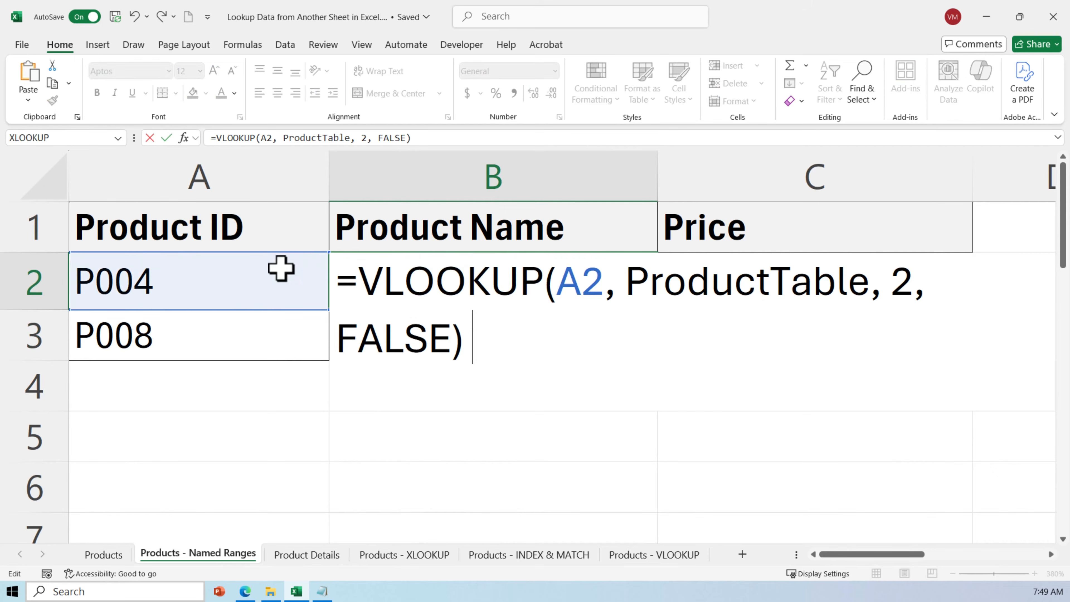
pyautogui.press('Return')
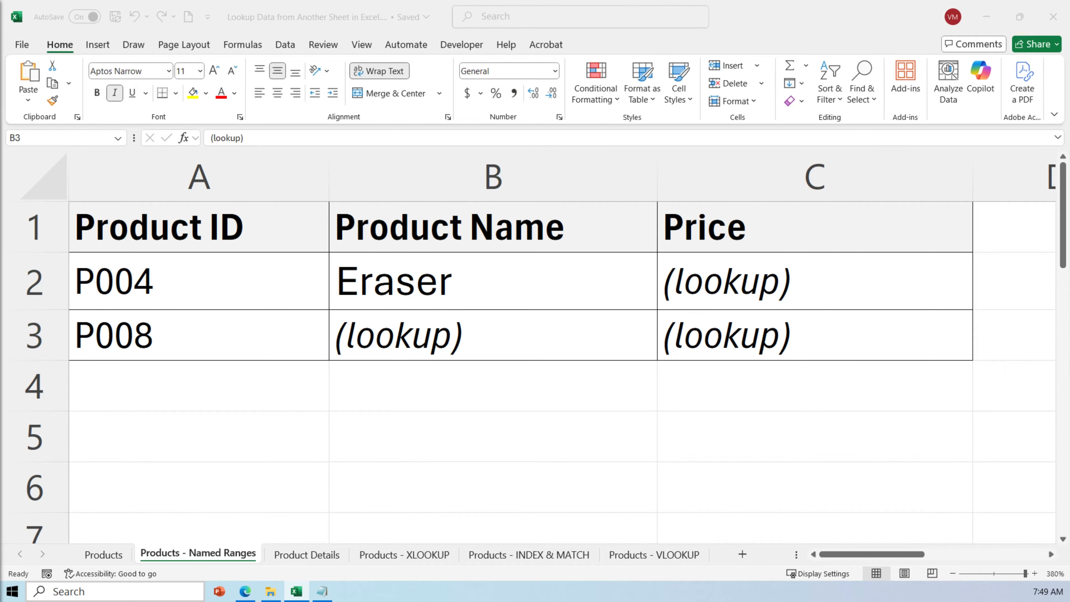
# Step: Enter =VLOOKUP(A2, ProductTable, 4, FALSE) in C2 and fill B2:C2 down to row 3
pyautogui.click(755, 282)
pyautogui.doubleClick(738, 281)
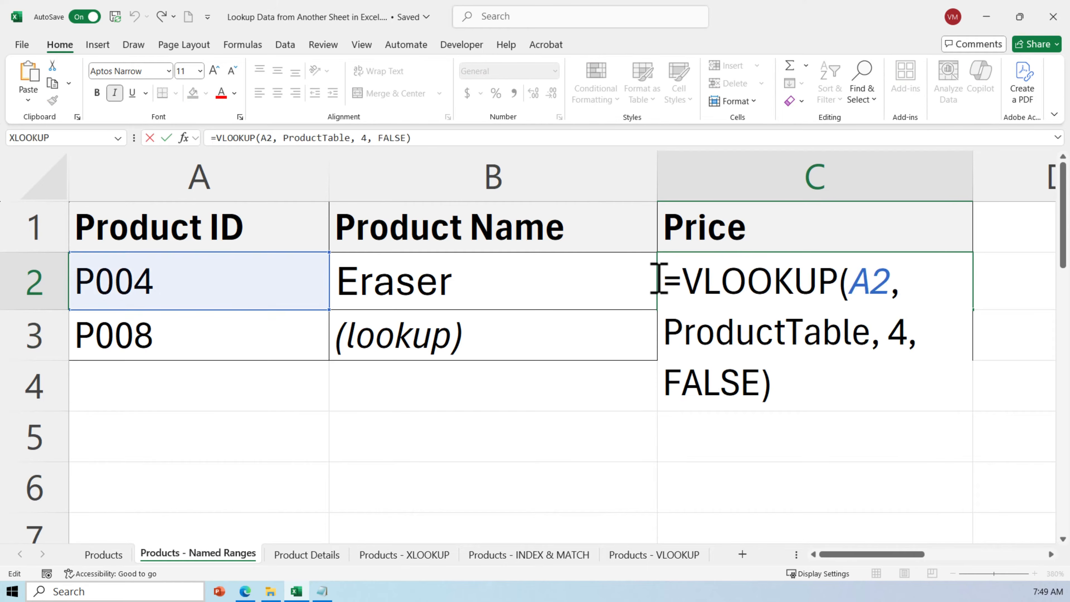
pyautogui.press('Return')
pyautogui.moveTo(652, 279); pyautogui.dragTo(974, 342)
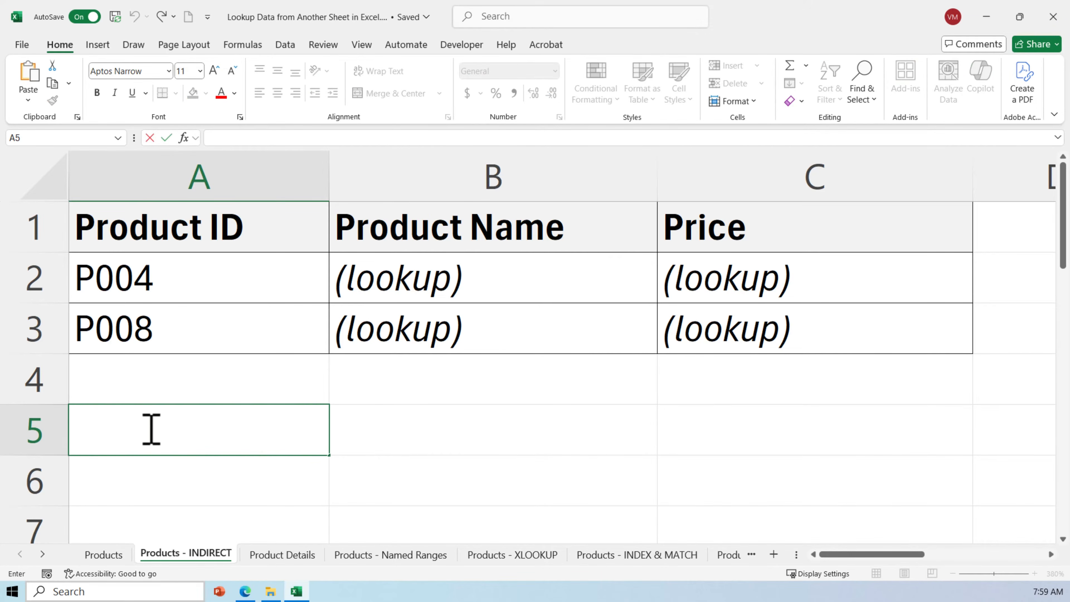
# Step: Enter Product Details in A5 of the Products - INDIRECT sheet and =INDIRECT("'" & A5 & "'!B5") in B2
pyautogui.write('Product Details')
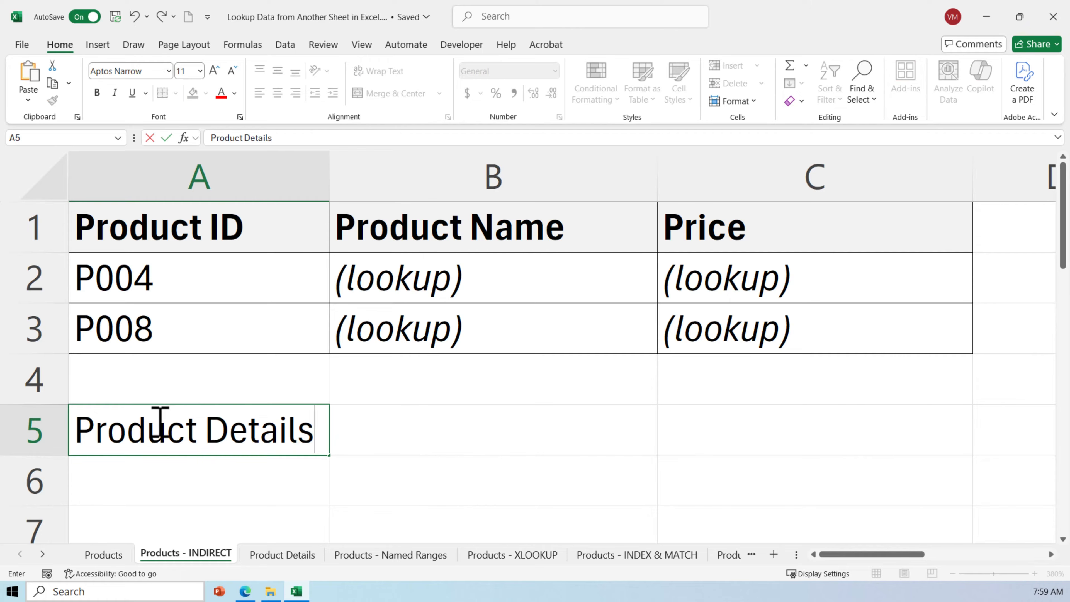
pyautogui.press('Return')
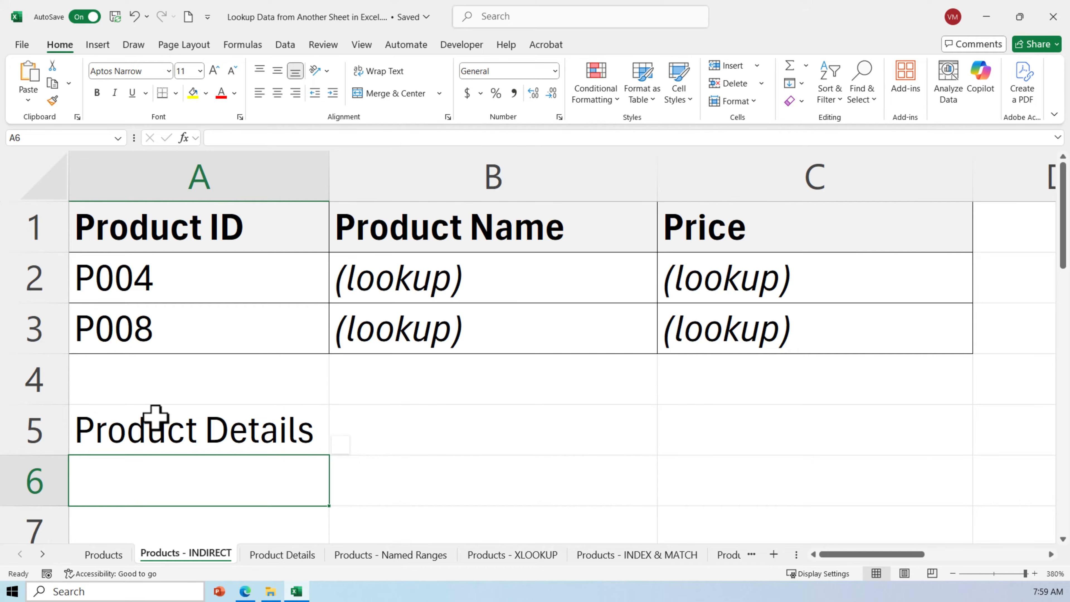
pyautogui.click(468, 277)
pyautogui.doubleClick(478, 277)
pyautogui.moveTo(478, 277); pyautogui.dragTo(238, 287)
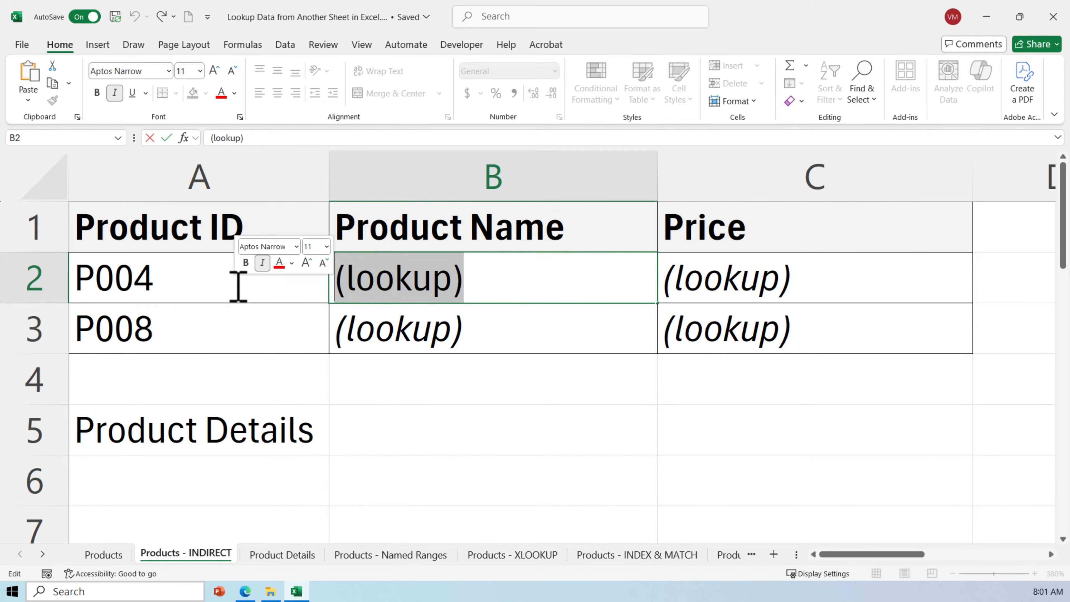
pyautogui.write('=INDIRECT("\'" & A5 & "\'!B5")')
pyautogui.press('Return')
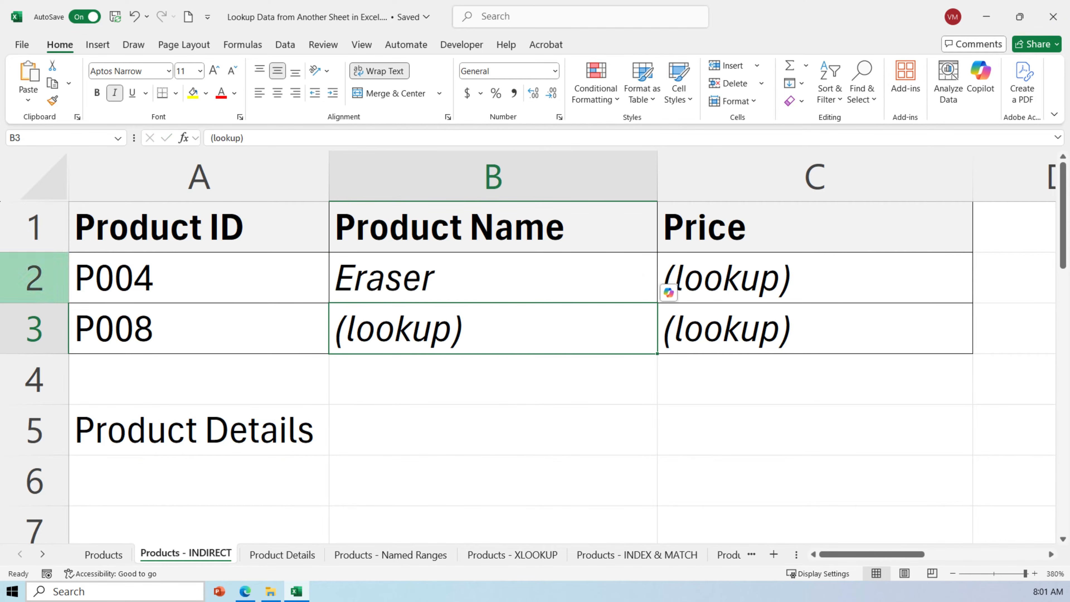
# Step: Paste the formula =INDIRECT("'" & A5 & "'!D5") into C2 to return the product's price
pyautogui.click(760, 277)
pyautogui.hotkey('ctrl', 'v')
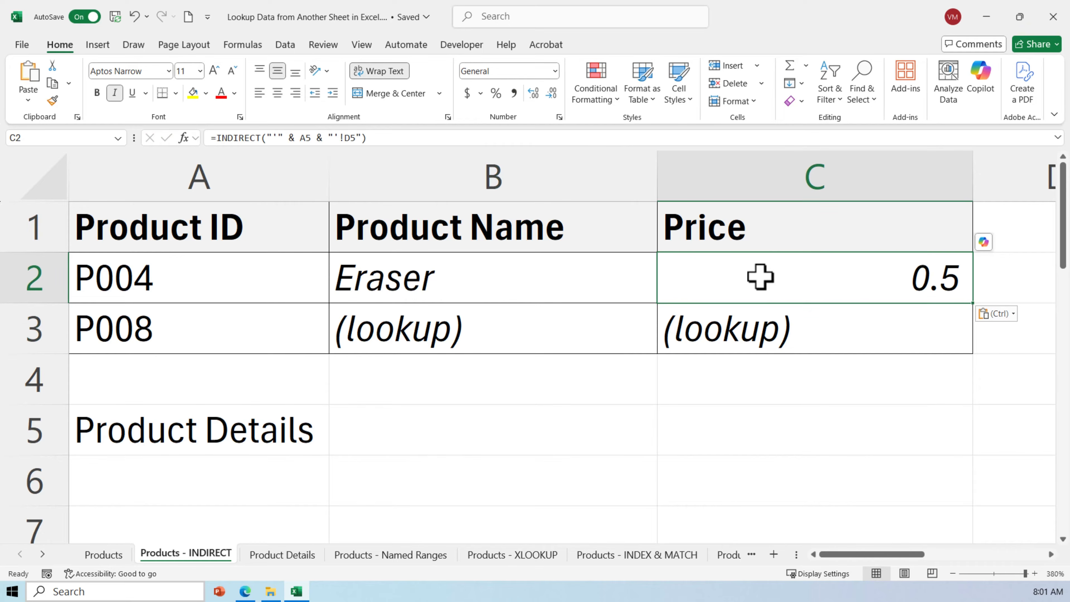
pyautogui.click(654, 376)
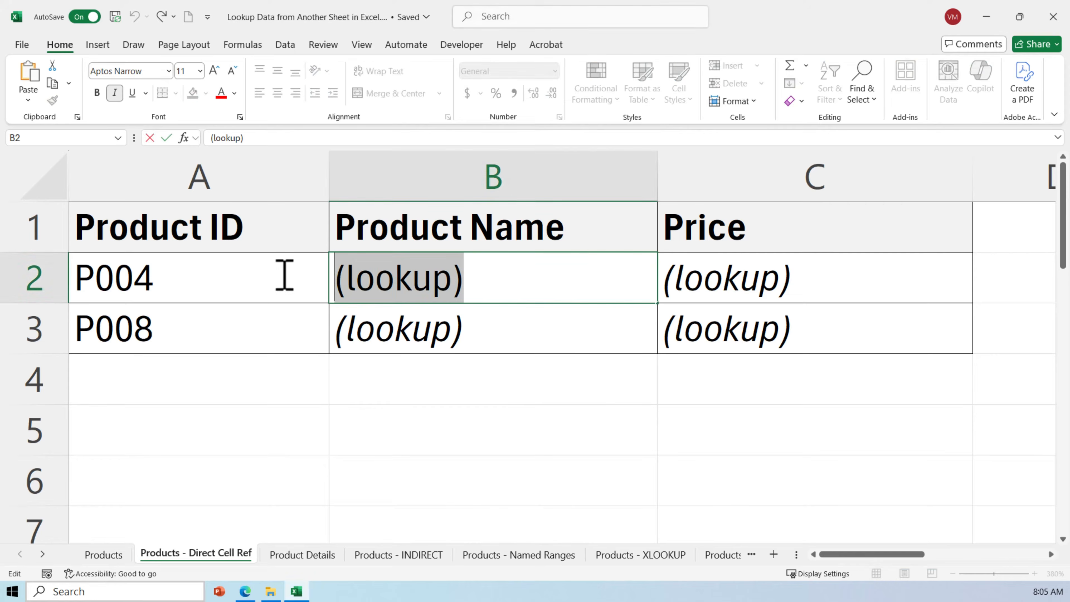
# Step: Enter ='Product Details'!B5 in B2 and ='Product Details'!D5 in C2 of the Products - Direct Cell Ref sheet
pyautogui.write("='Product Details'!B5")
pyautogui.press('Return')
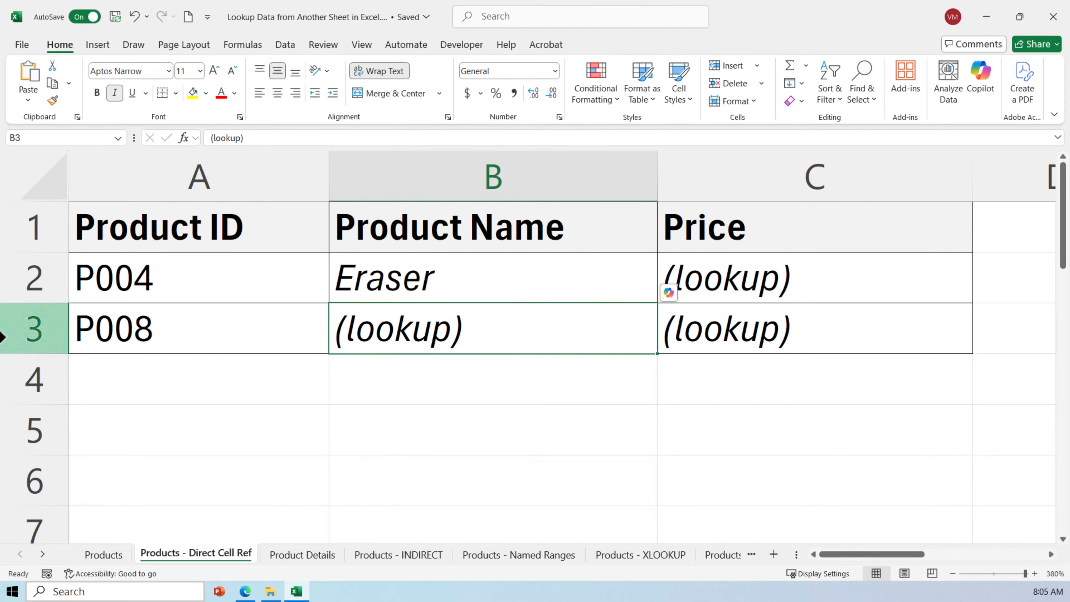
pyautogui.doubleClick(789, 287)
pyautogui.write("='Product Details'!D5")
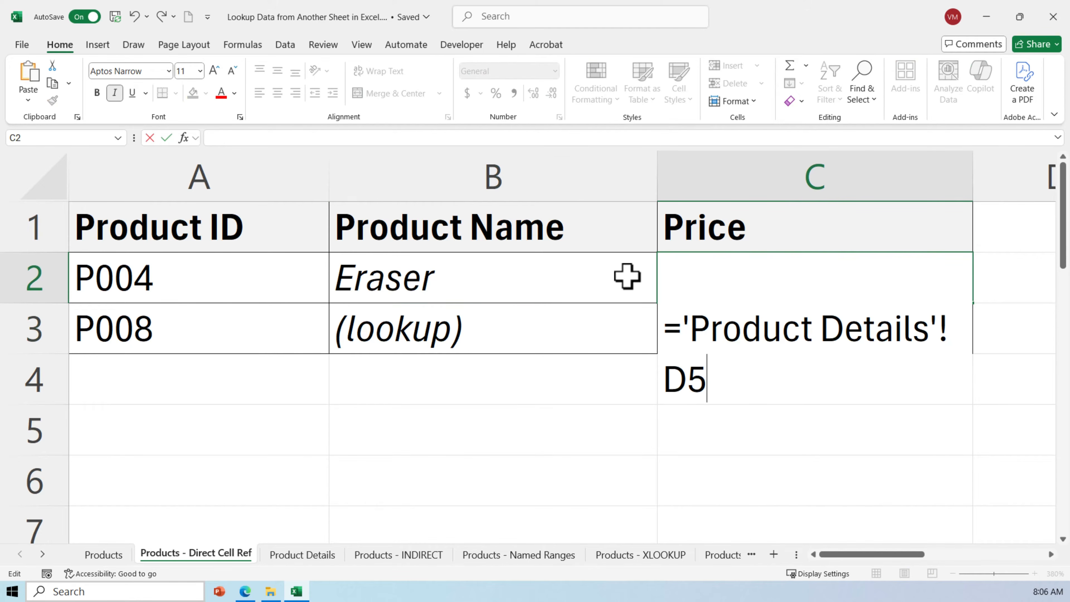
pyautogui.press('Return')
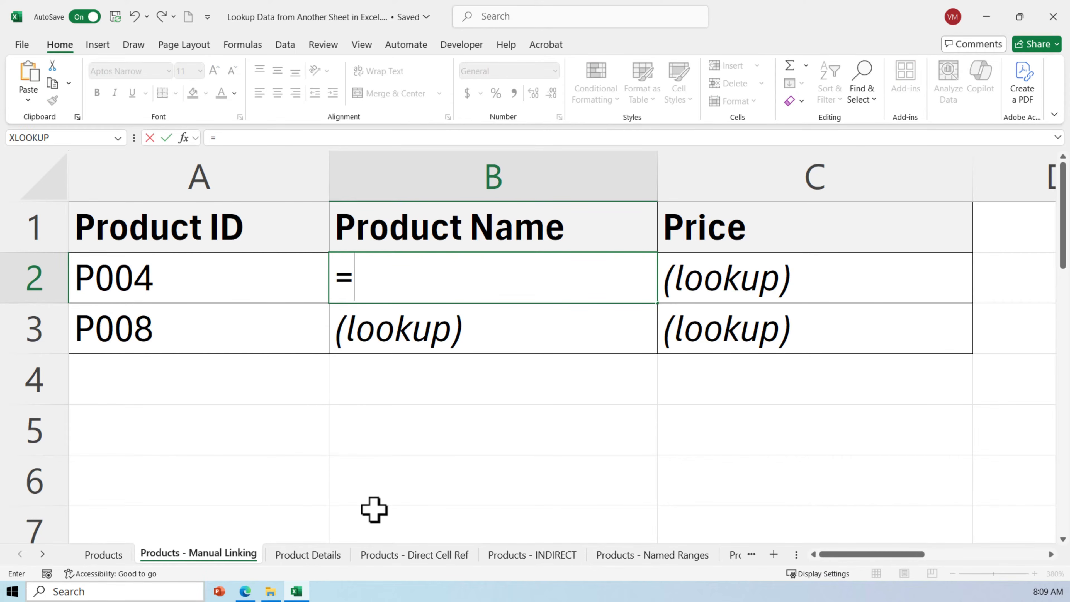
# Step: Link B2 of the Products - Manual Linking sheet to the Eraser name in cell B5 of Product Details
pyautogui.click(326, 557)
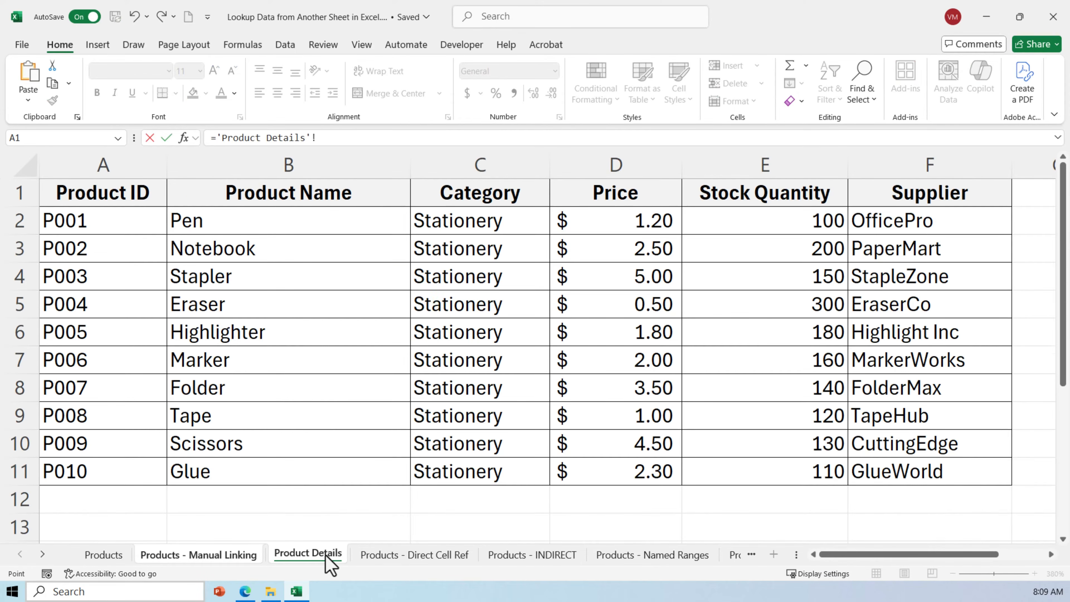
pyautogui.click(213, 303)
pyautogui.press('Return')
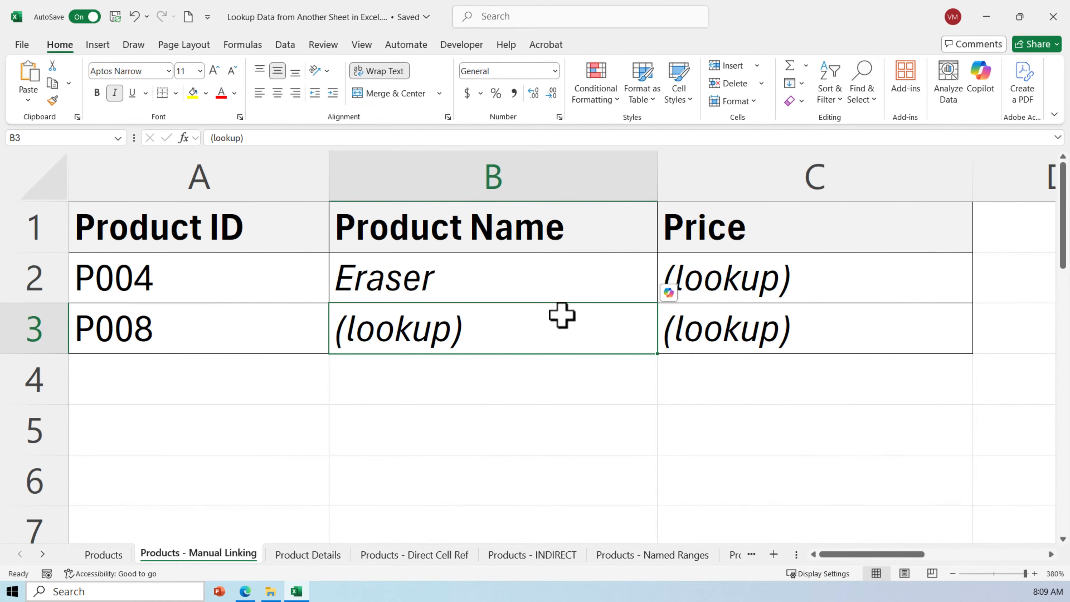
# Step: Link C2 of the Products - Manual Linking sheet to the P004 price in cell D5 of Product Details
pyautogui.click(705, 281)
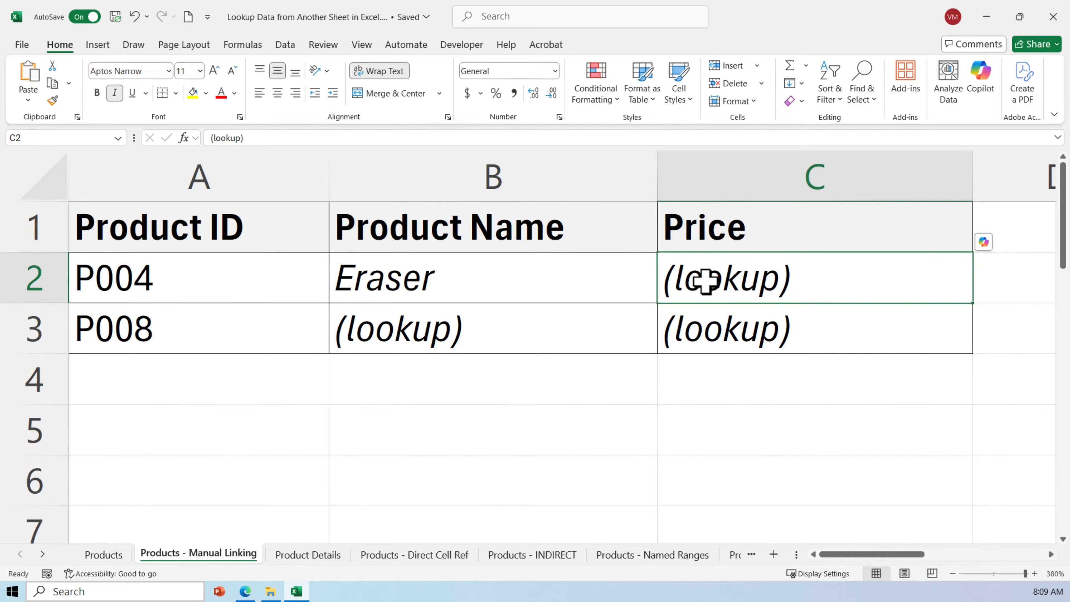
pyautogui.write('=')
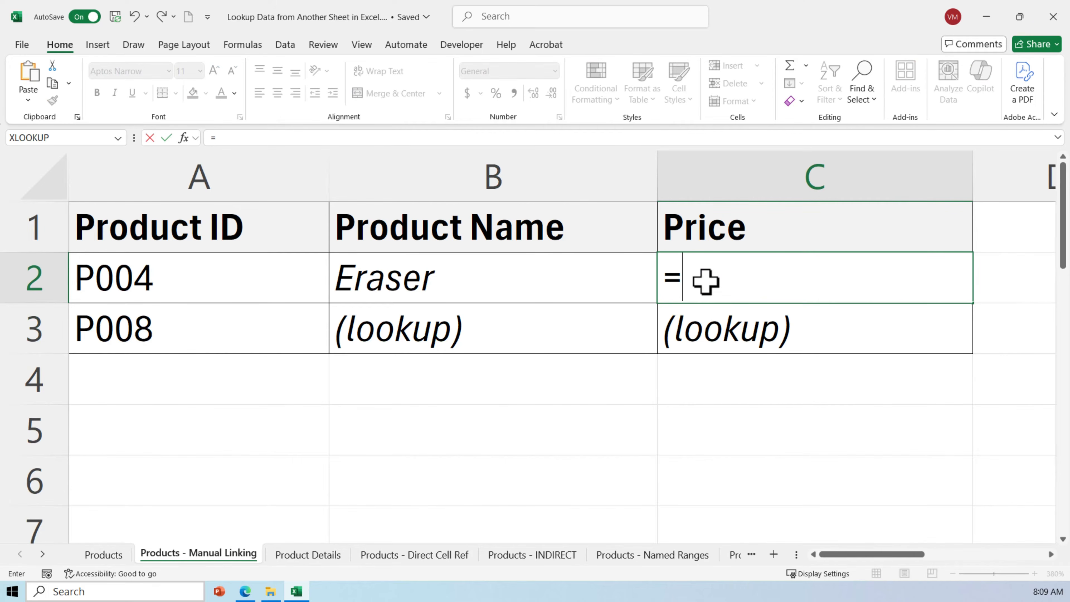
pyautogui.click(317, 556)
pyautogui.click(657, 304)
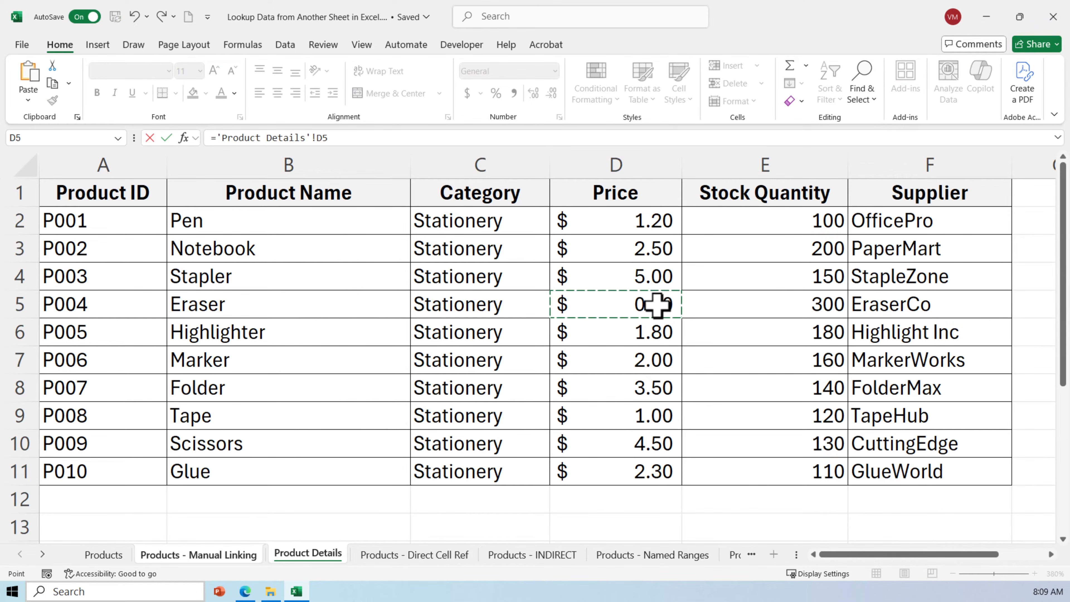
pyautogui.press('Return')
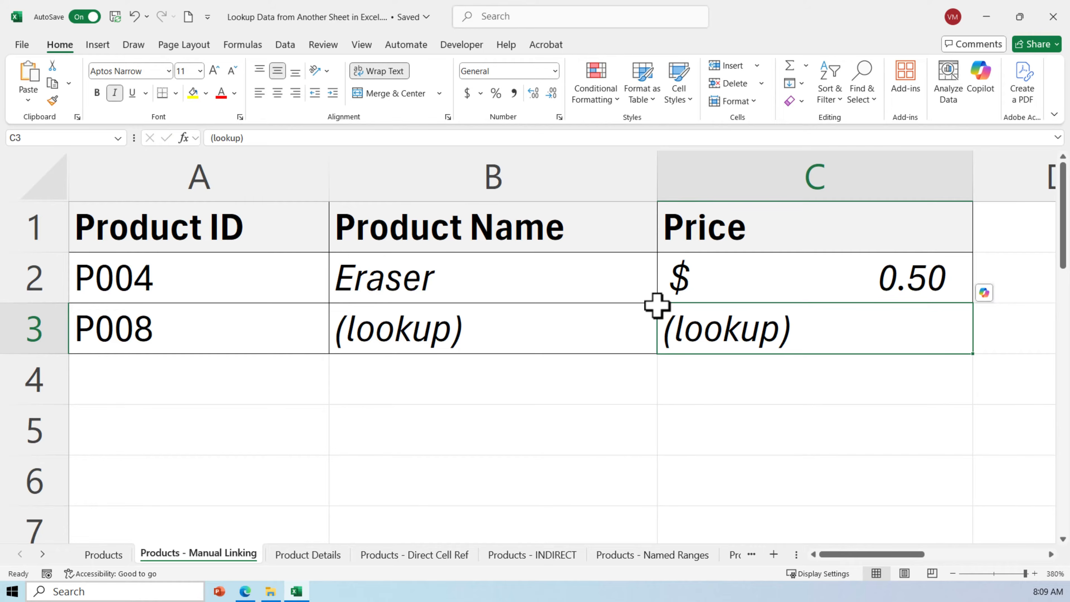